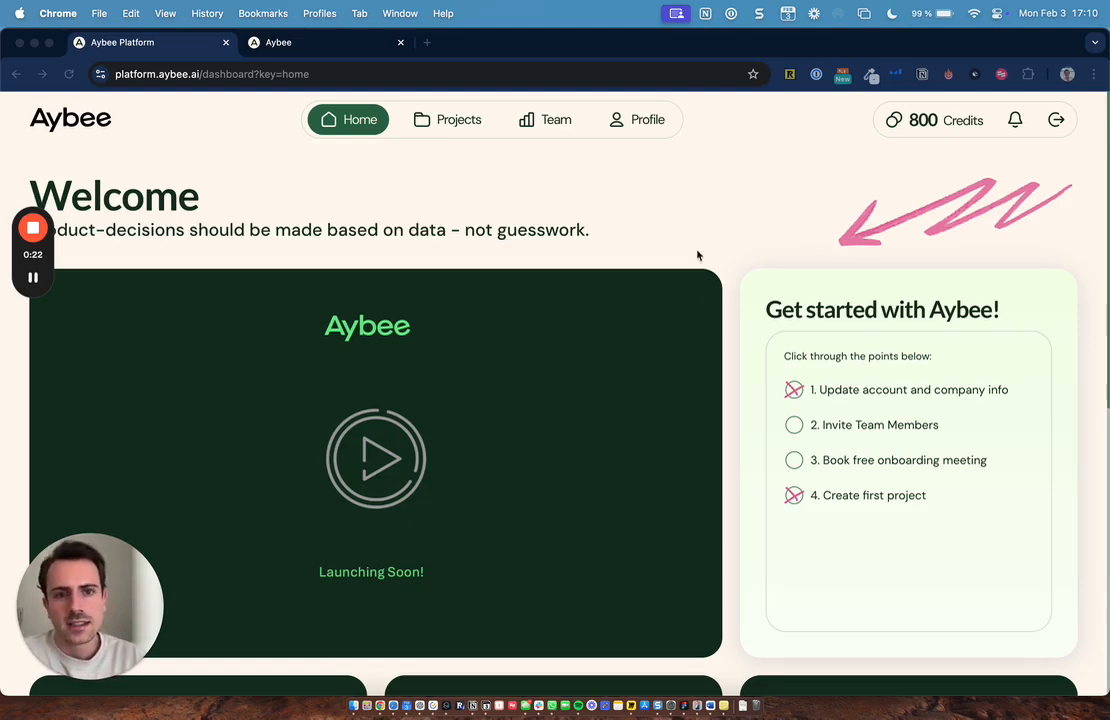
# Review the personal information and the company information in the account profile.
pyautogui.click(649, 122)
pyautogui.click(647, 122)
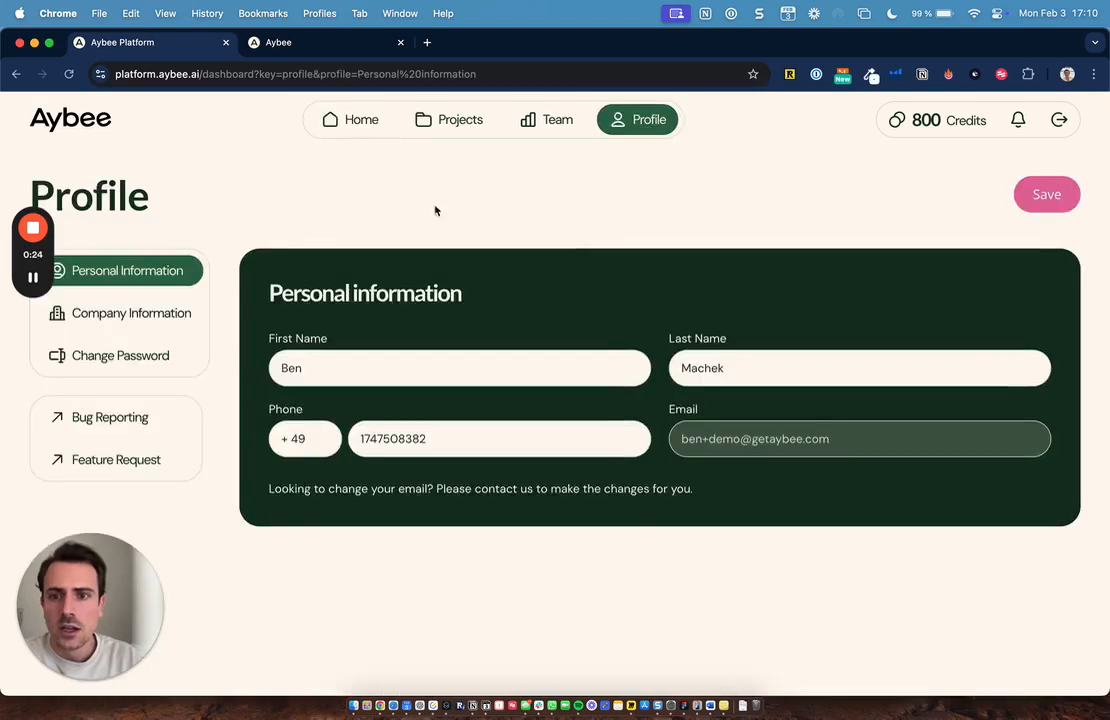
pyautogui.click(95, 314)
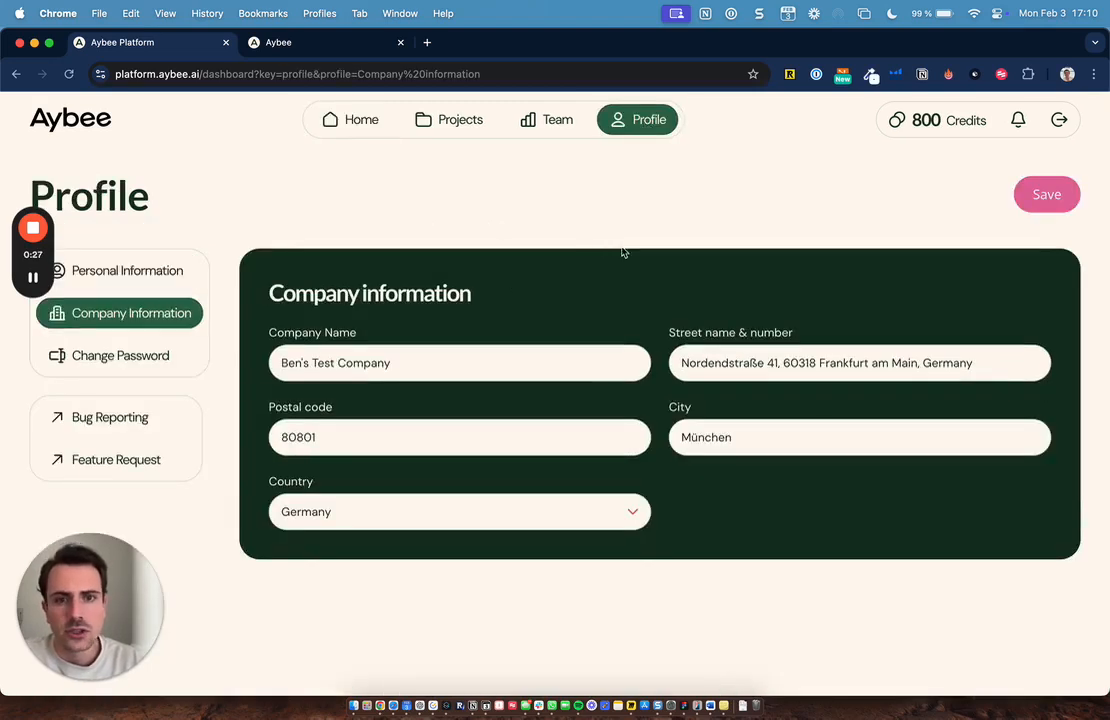
# View the team section's member invitation form and close it without inviting anyone.
pyautogui.click(545, 122)
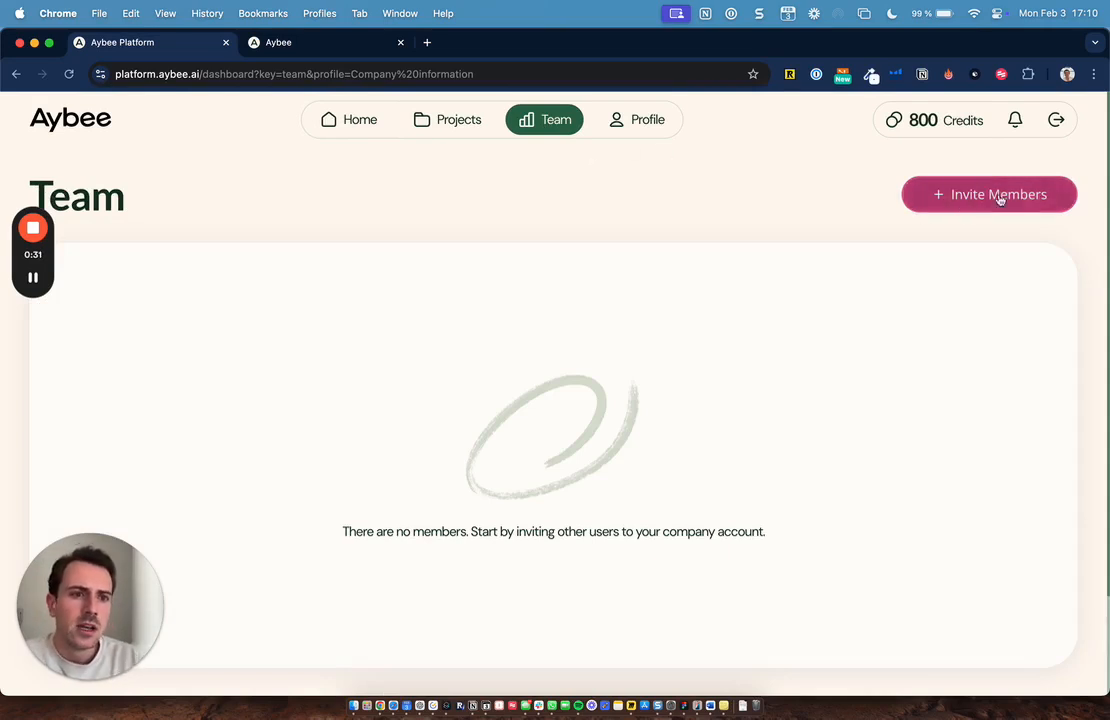
pyautogui.click(1034, 196)
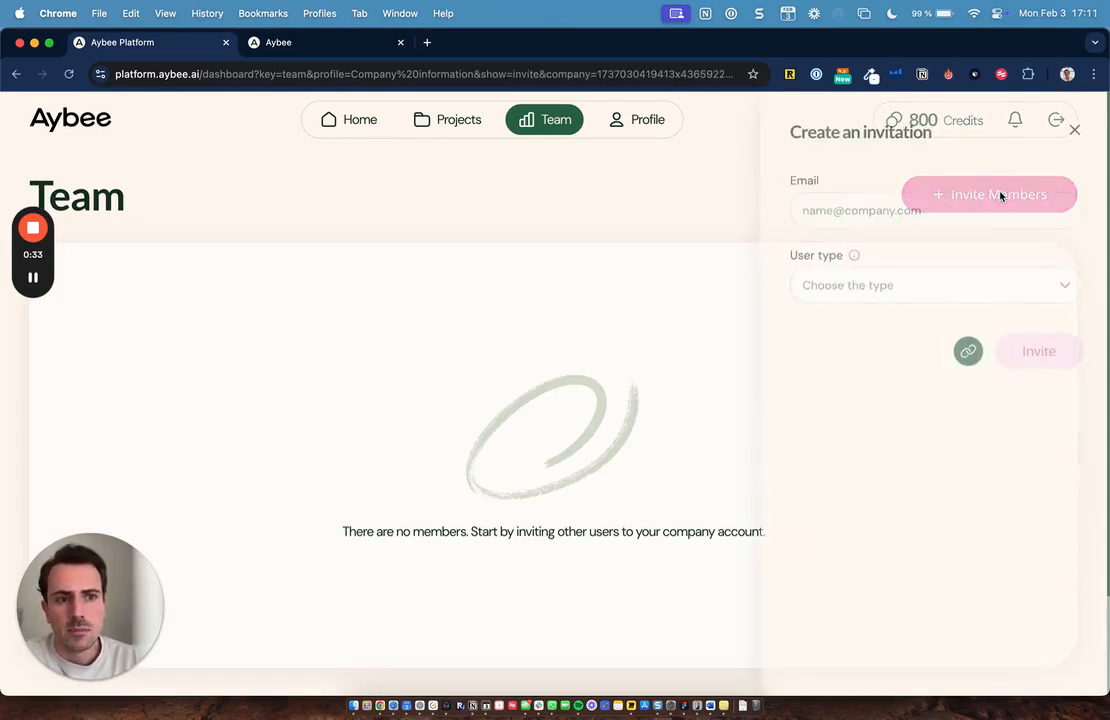
pyautogui.click(1068, 131)
# Add a new project and choose Optimization as its type of test.
pyautogui.click(424, 128)
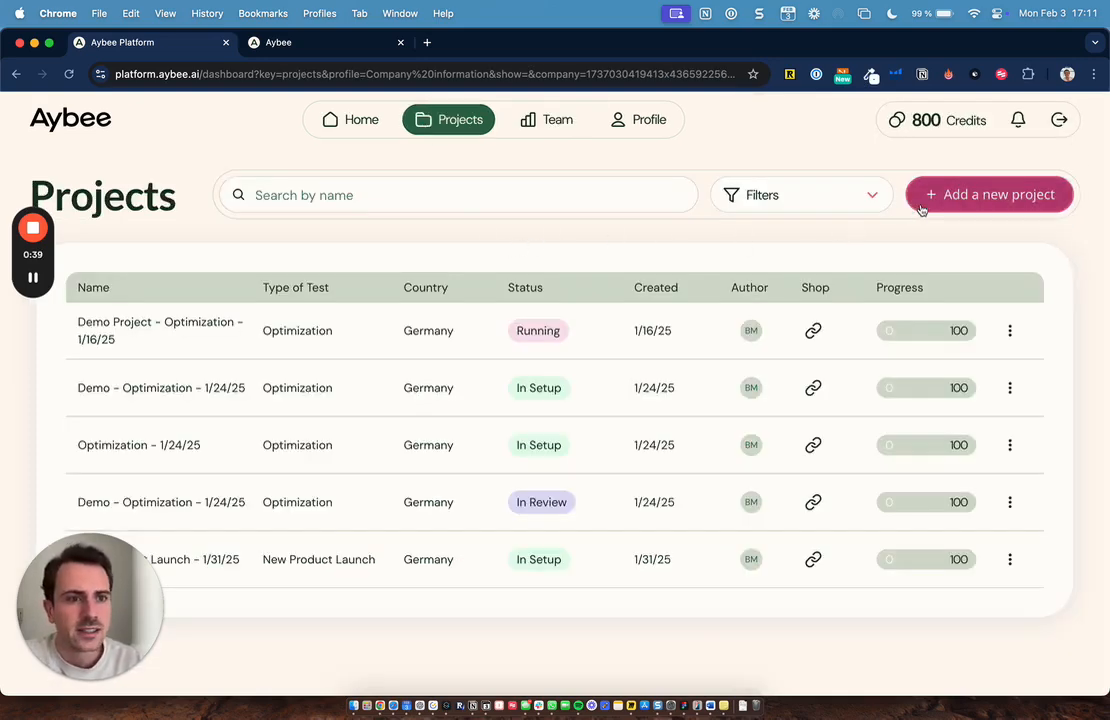
pyautogui.click(971, 208)
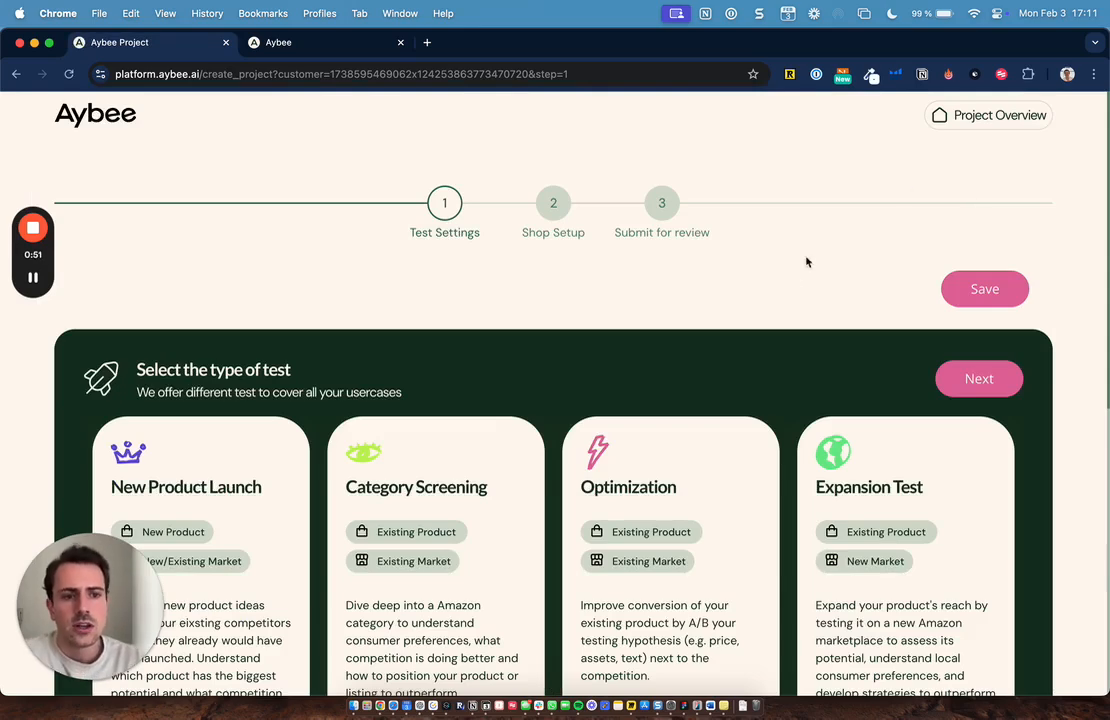
pyautogui.scroll(-1, 776, 295)
pyautogui.scroll(-1, 774, 294)
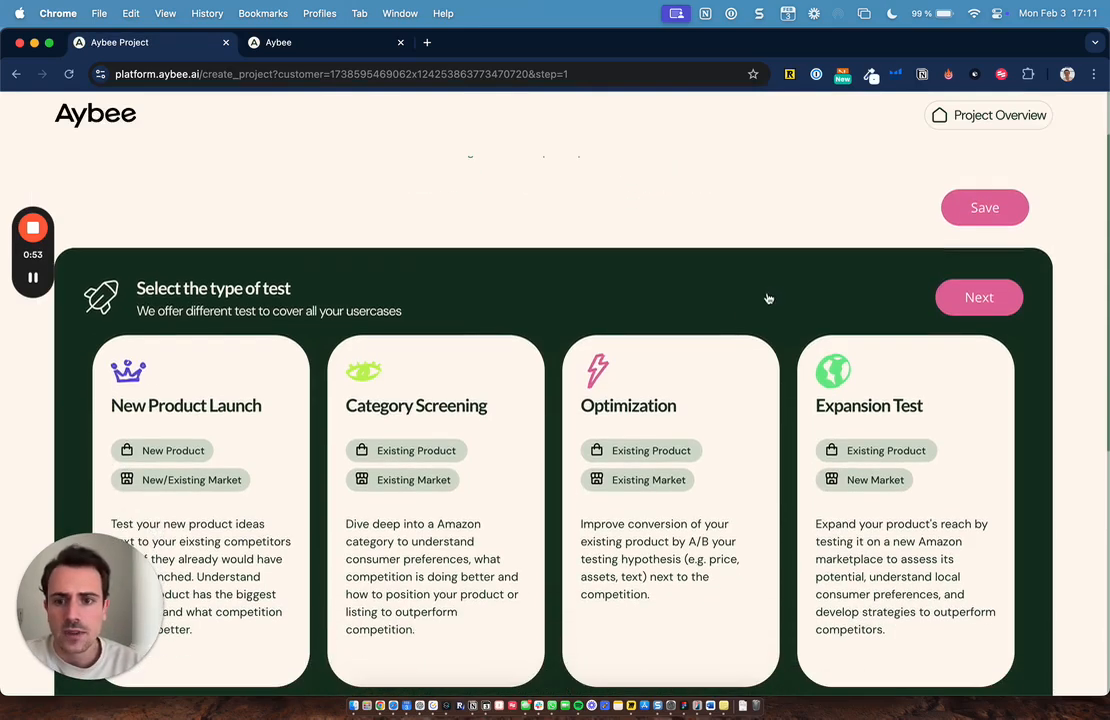
pyautogui.scroll(-1, 679, 323)
pyautogui.scroll(-1, 680, 324)
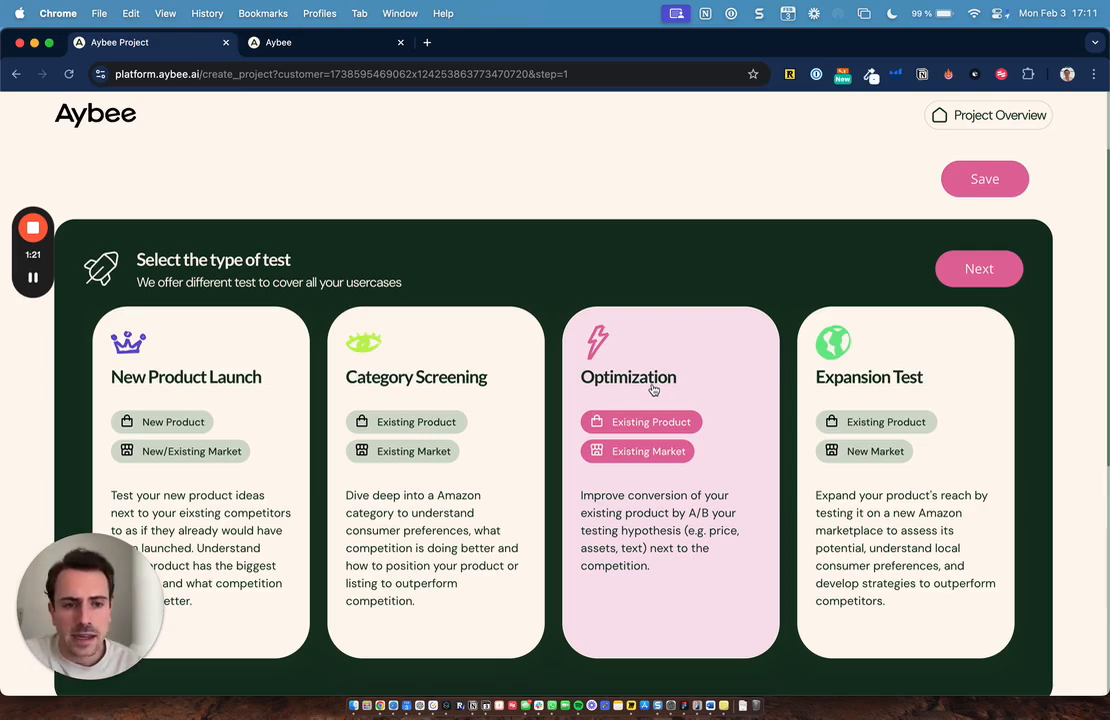
pyautogui.click(916, 362)
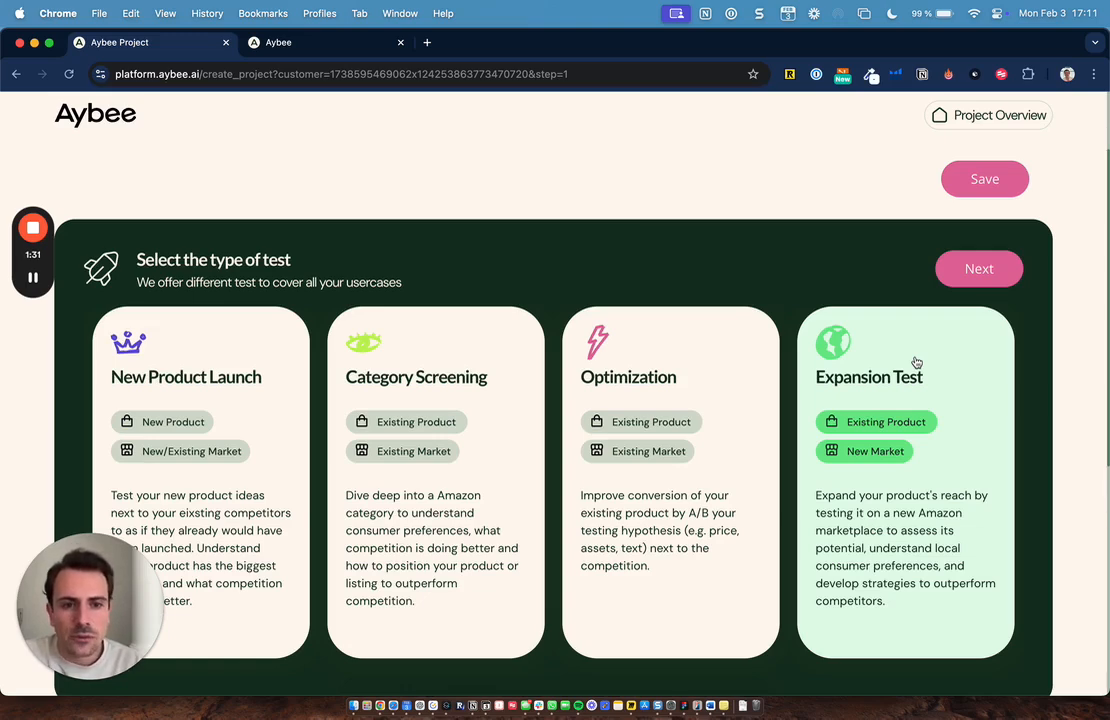
pyautogui.click(756, 354)
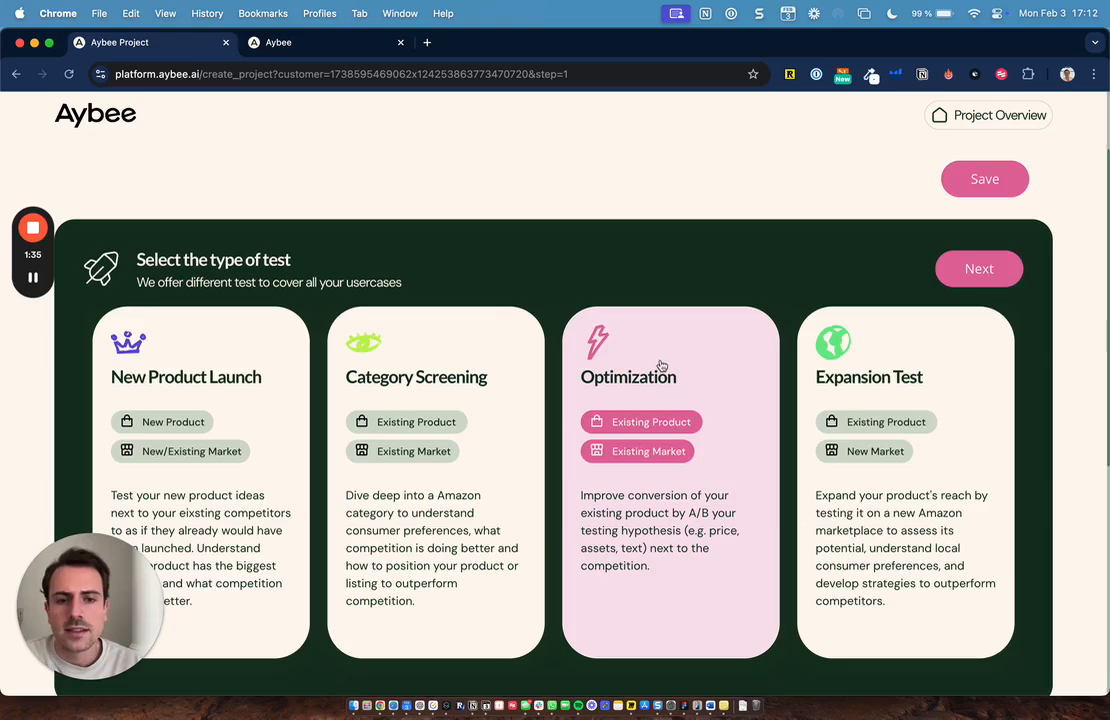
pyautogui.click(661, 369)
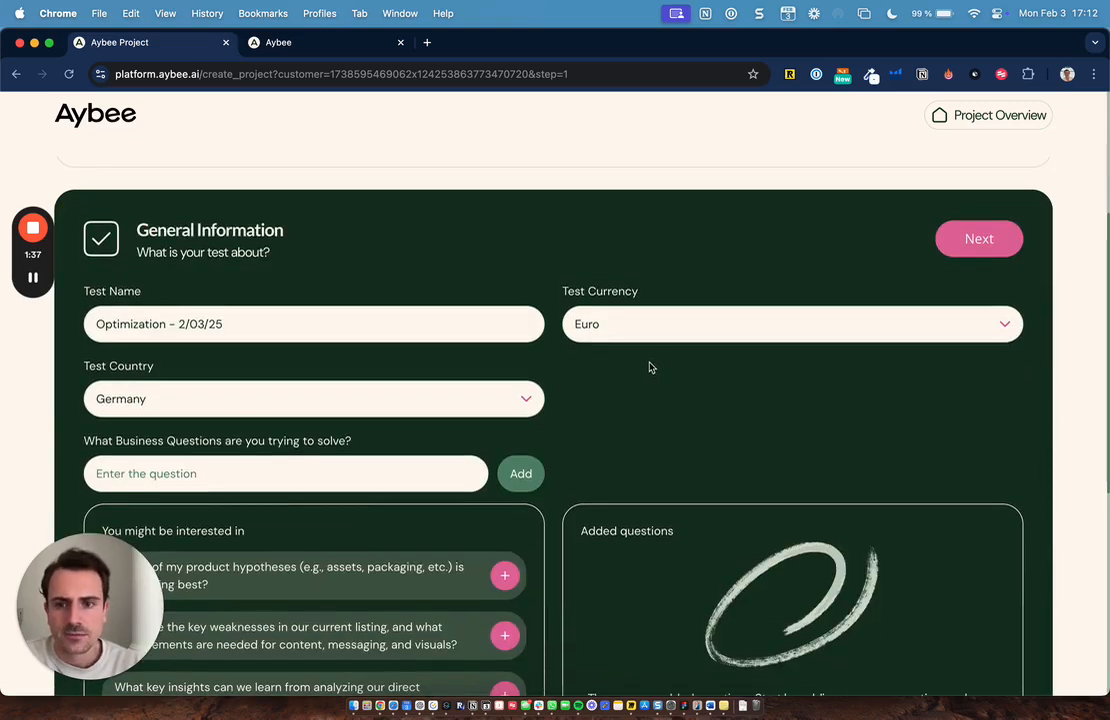
# Add the suggested business questions on best-performing product hypotheses and on competitor and category-leader insights, and complete the General Information section.
pyautogui.scroll(-1, 648, 368)
pyautogui.scroll(-2, 648, 368)
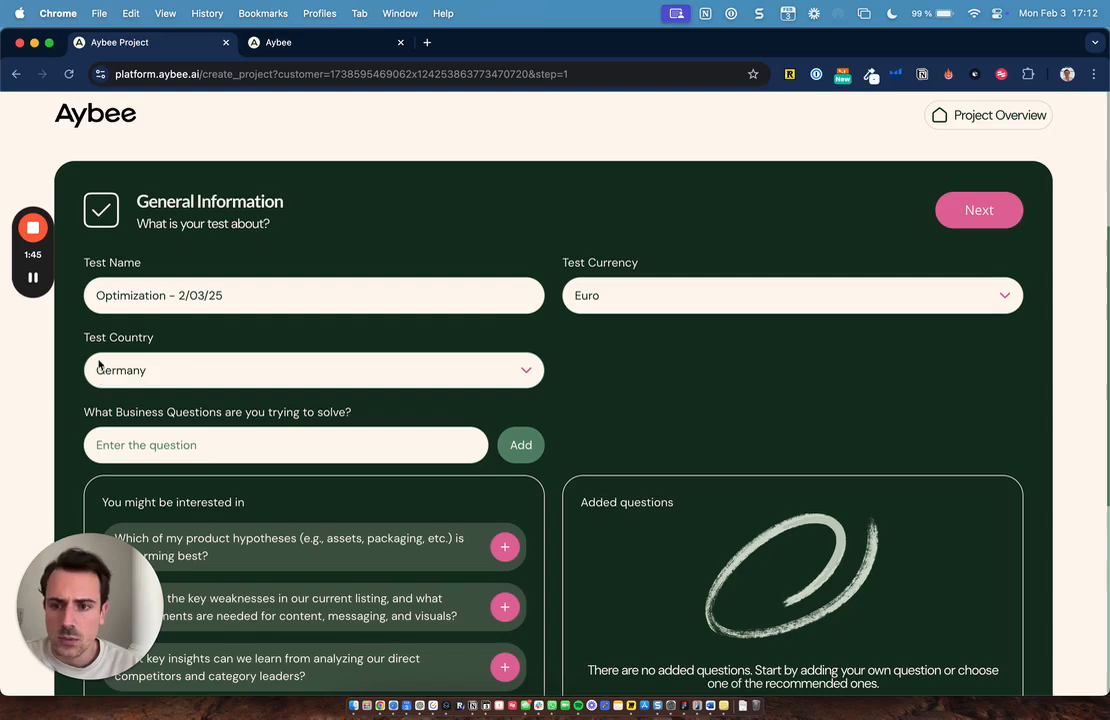
pyautogui.scroll(-3, 114, 368)
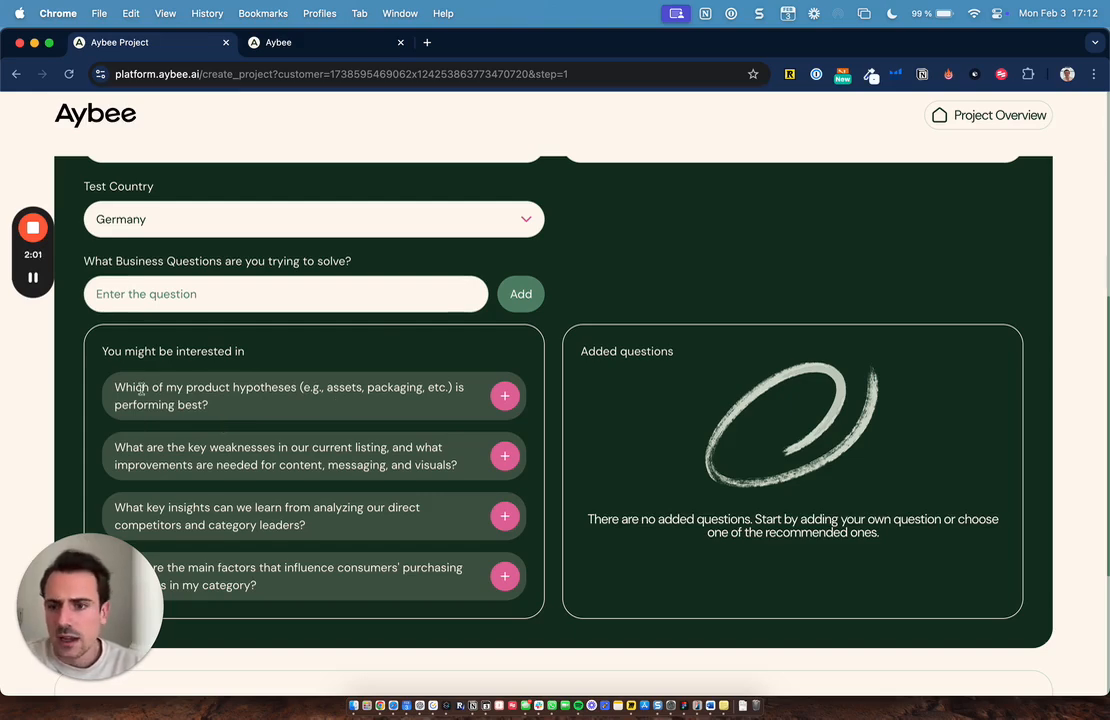
pyautogui.moveTo(106, 388); pyautogui.dragTo(250, 414)
pyautogui.click(246, 411)
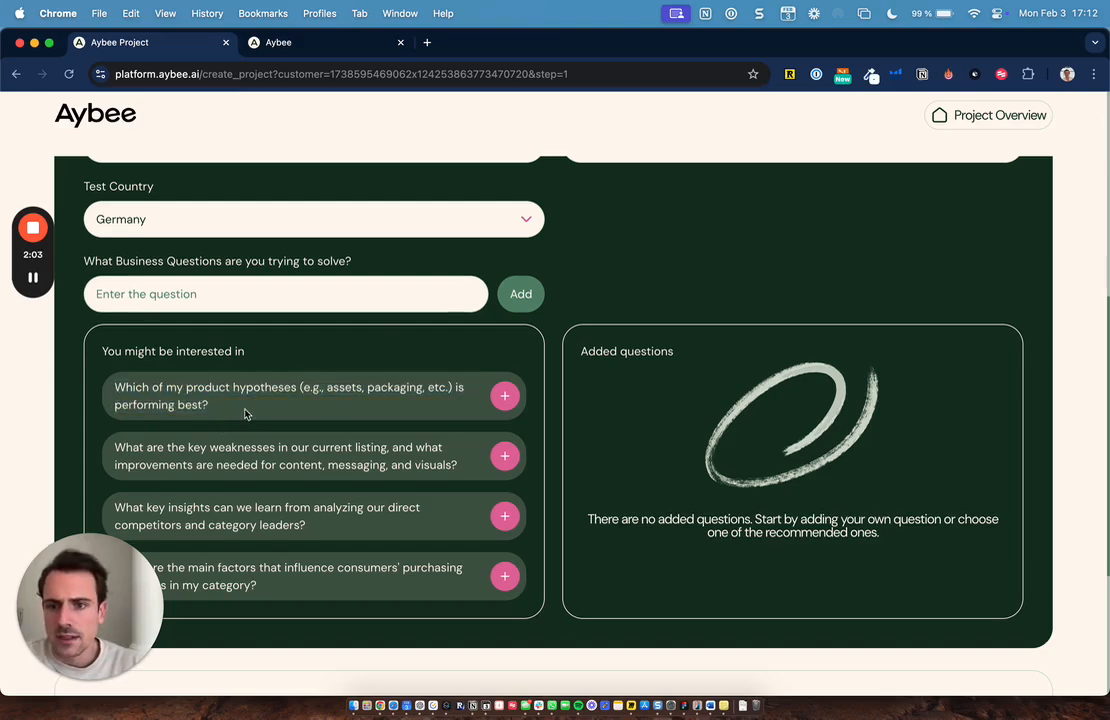
pyautogui.click(504, 396)
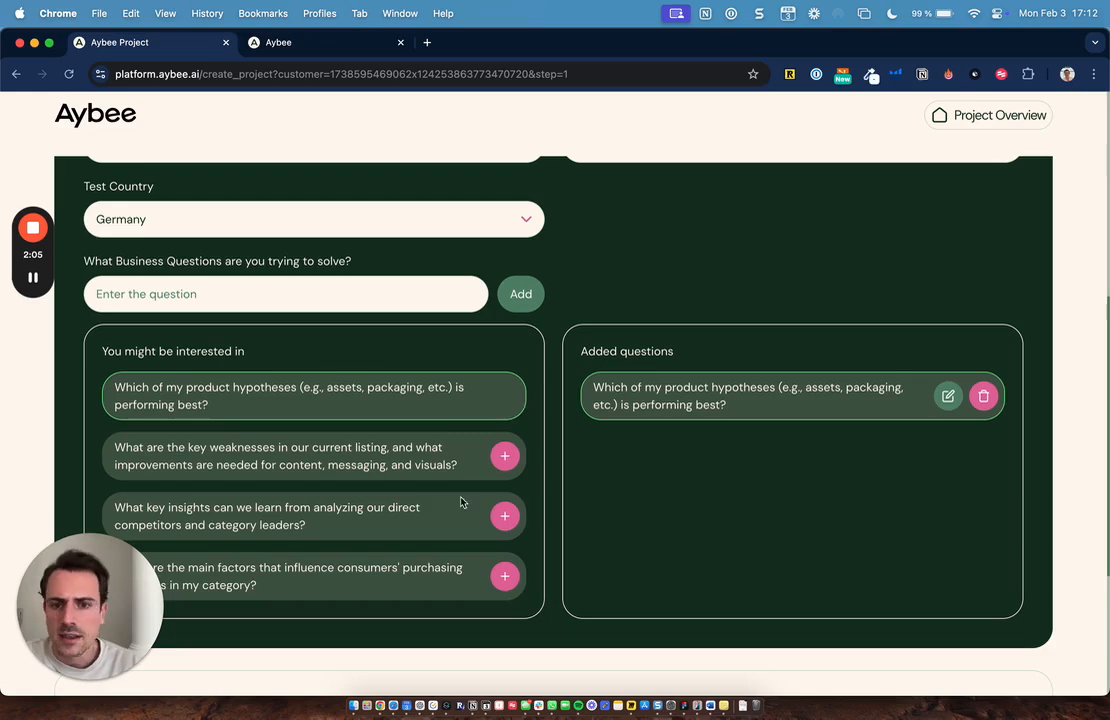
pyautogui.click(505, 516)
pyautogui.click(228, 288)
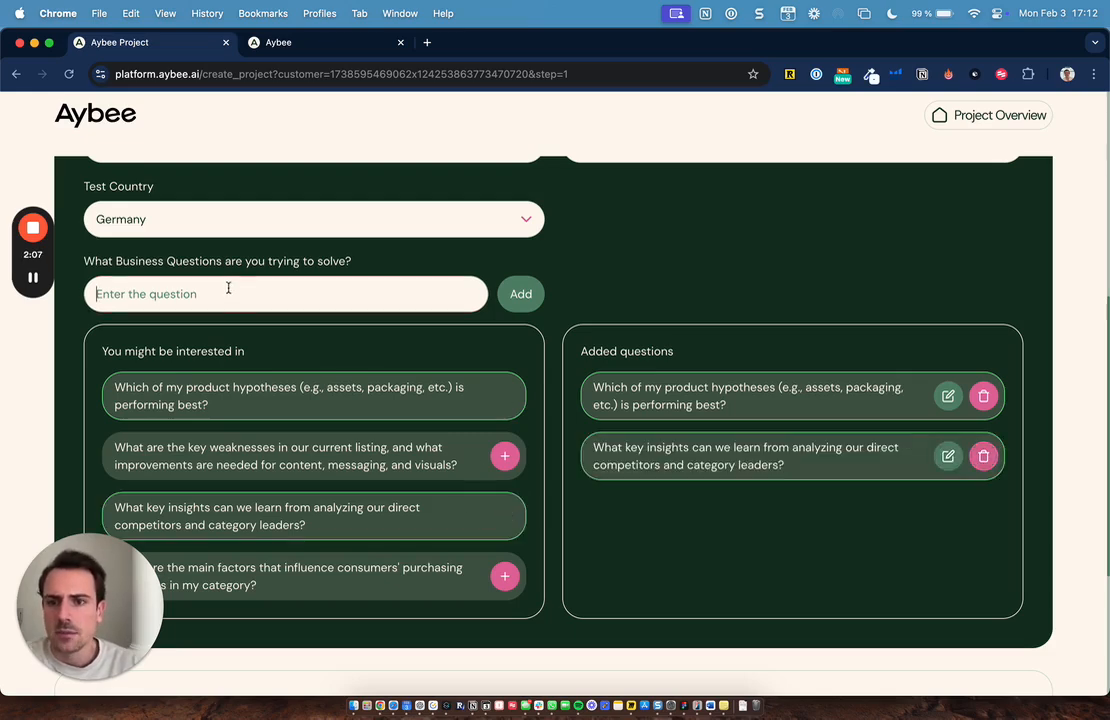
pyautogui.scroll(4, 748, 359)
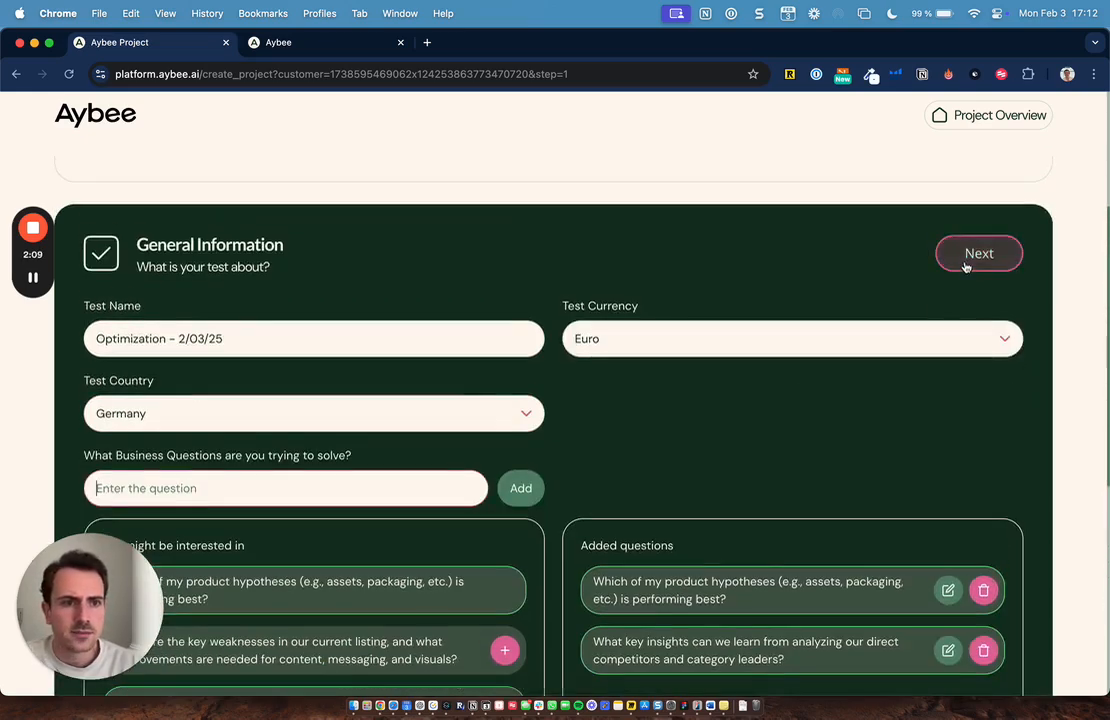
pyautogui.click(966, 262)
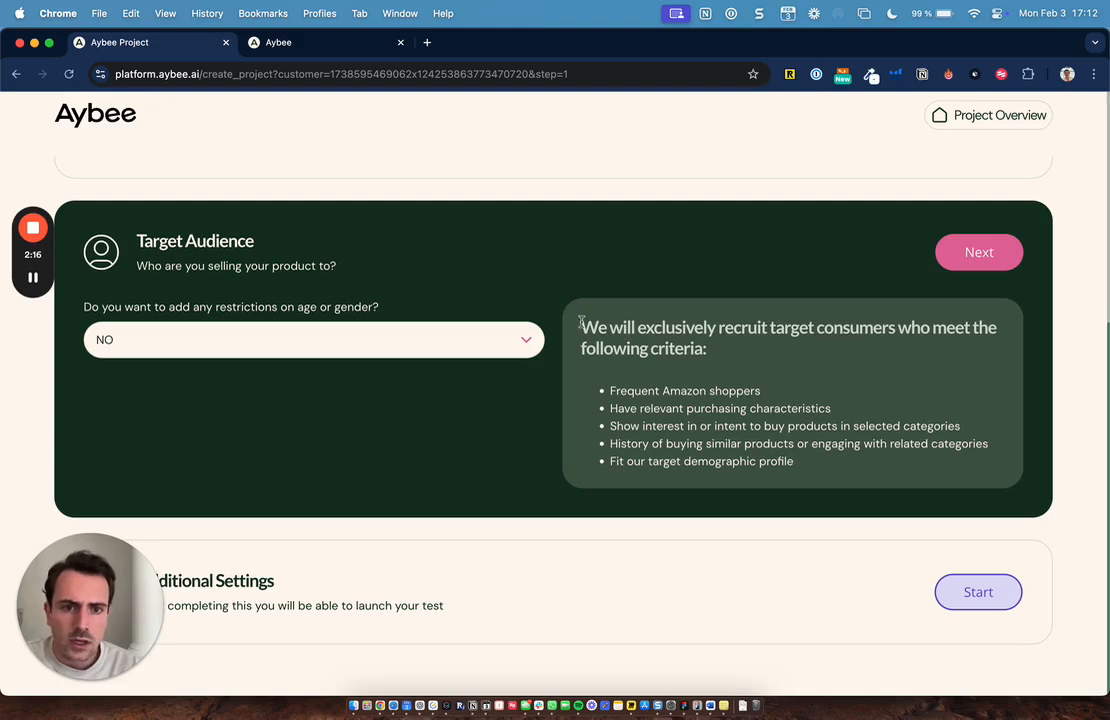
# Set the target audience's age or gender restrictions to YES and complete the Target Audience section.
pyautogui.moveTo(612, 390); pyautogui.dragTo(771, 395)
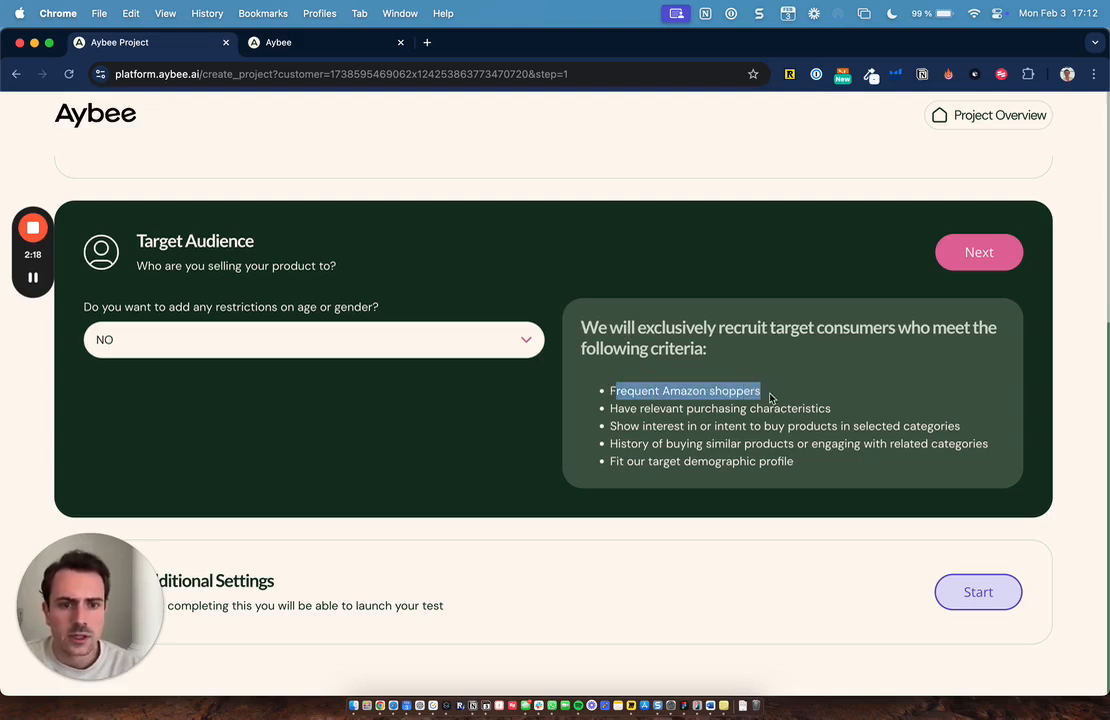
pyautogui.click(773, 398)
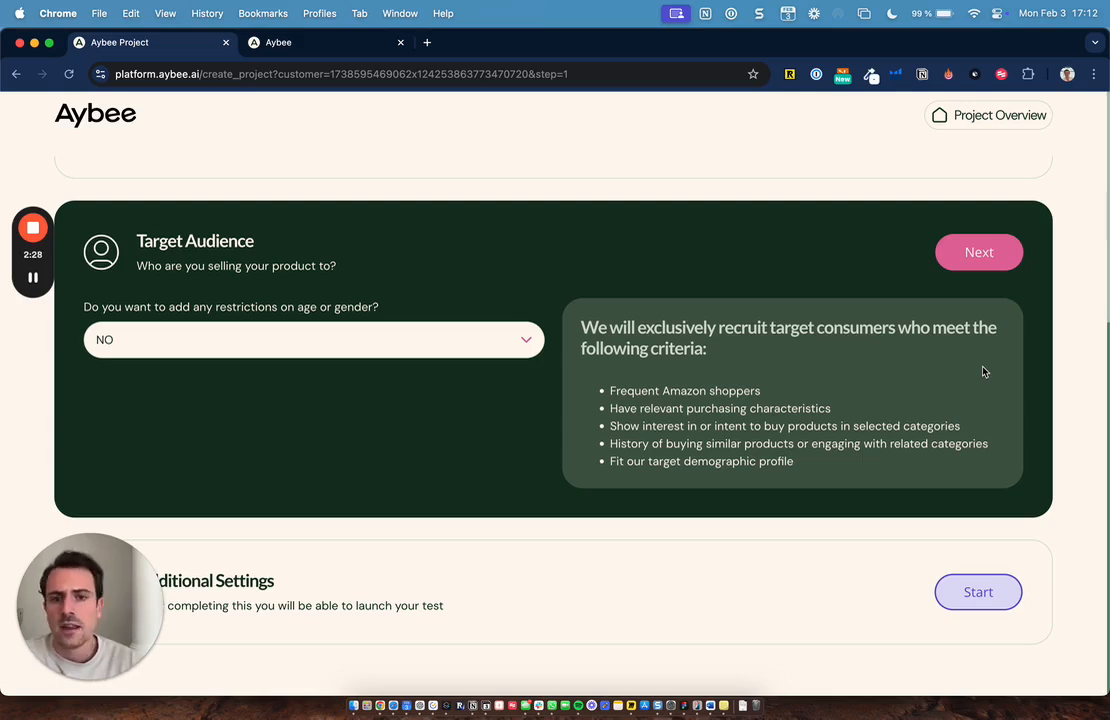
pyautogui.click(387, 342)
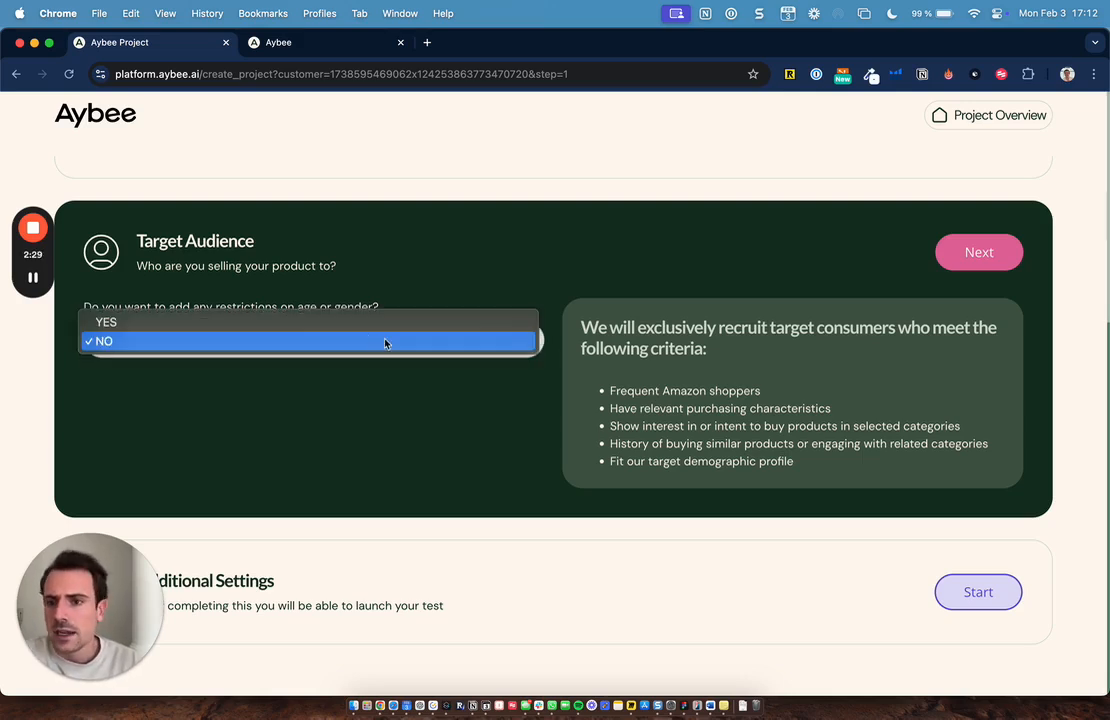
pyautogui.click(290, 322)
pyautogui.scroll(-1, 240, 386)
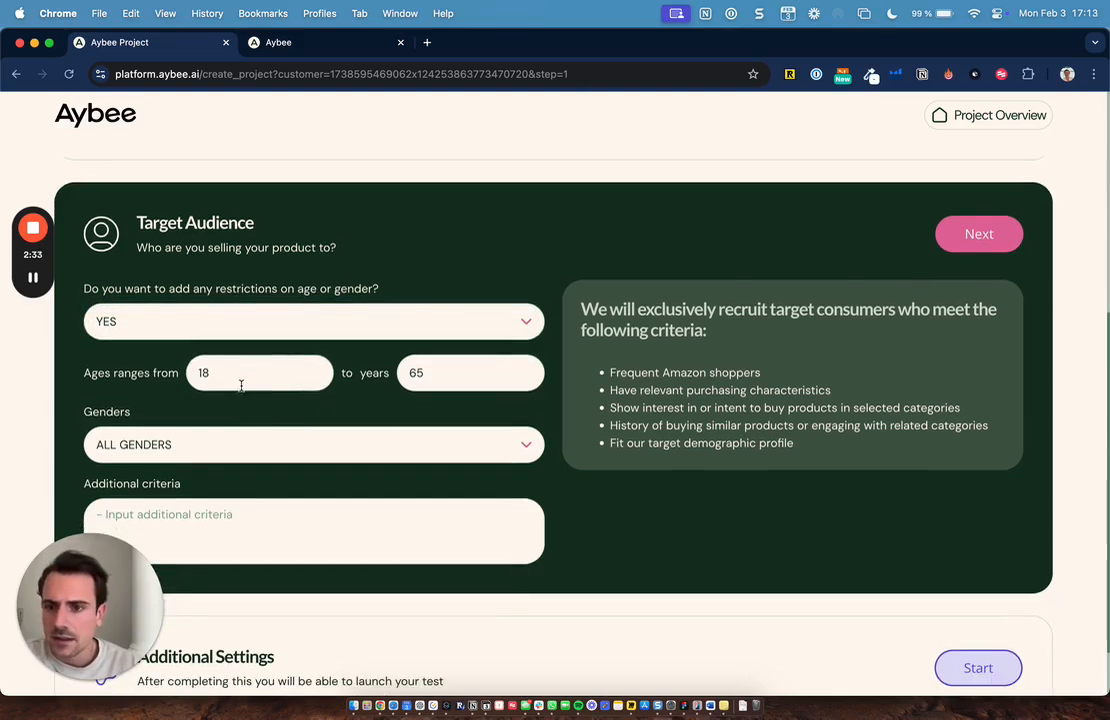
pyautogui.click(236, 380)
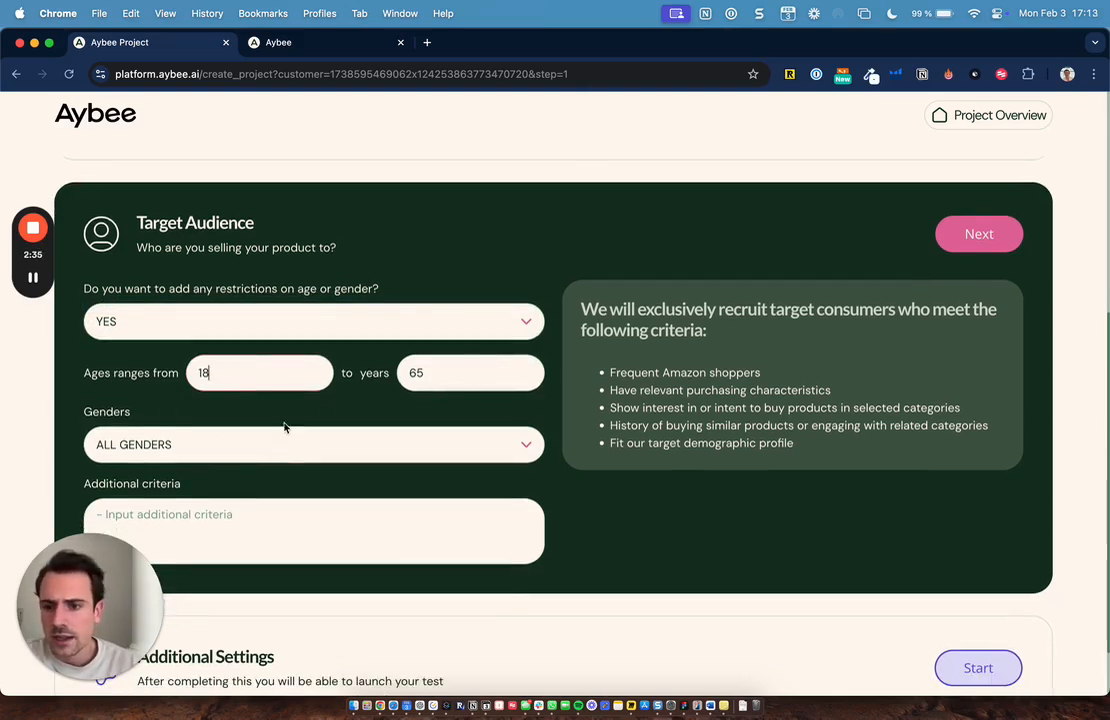
pyautogui.click(208, 512)
pyautogui.scroll(-1, 211, 505)
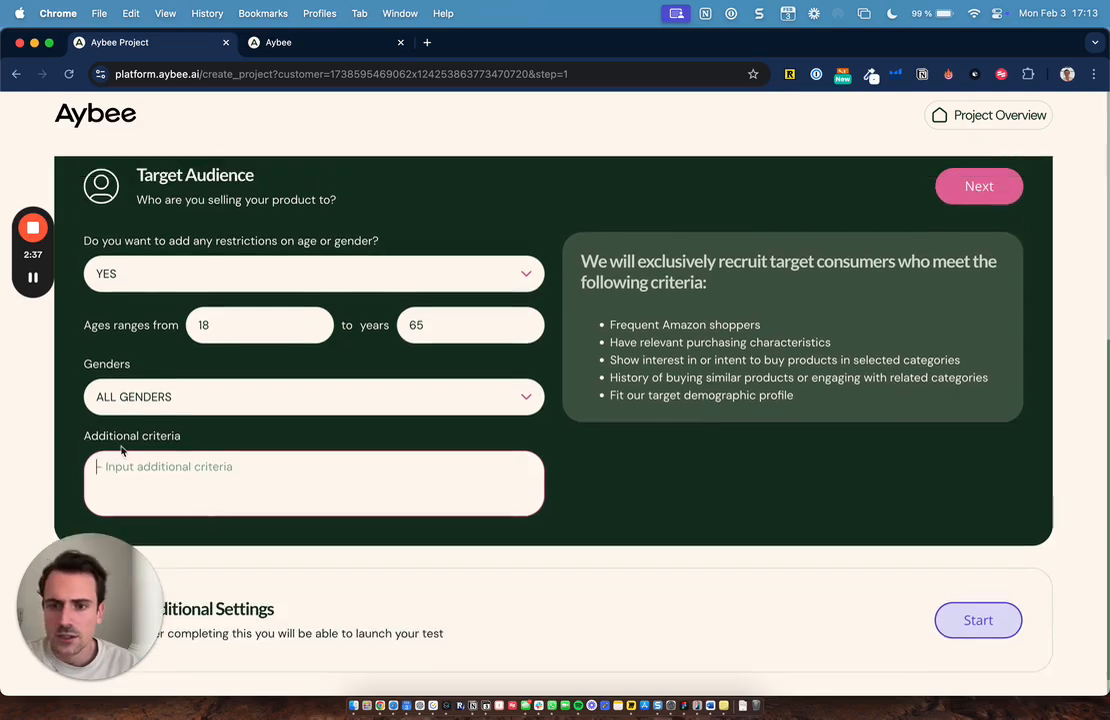
pyautogui.scroll(1, 290, 480)
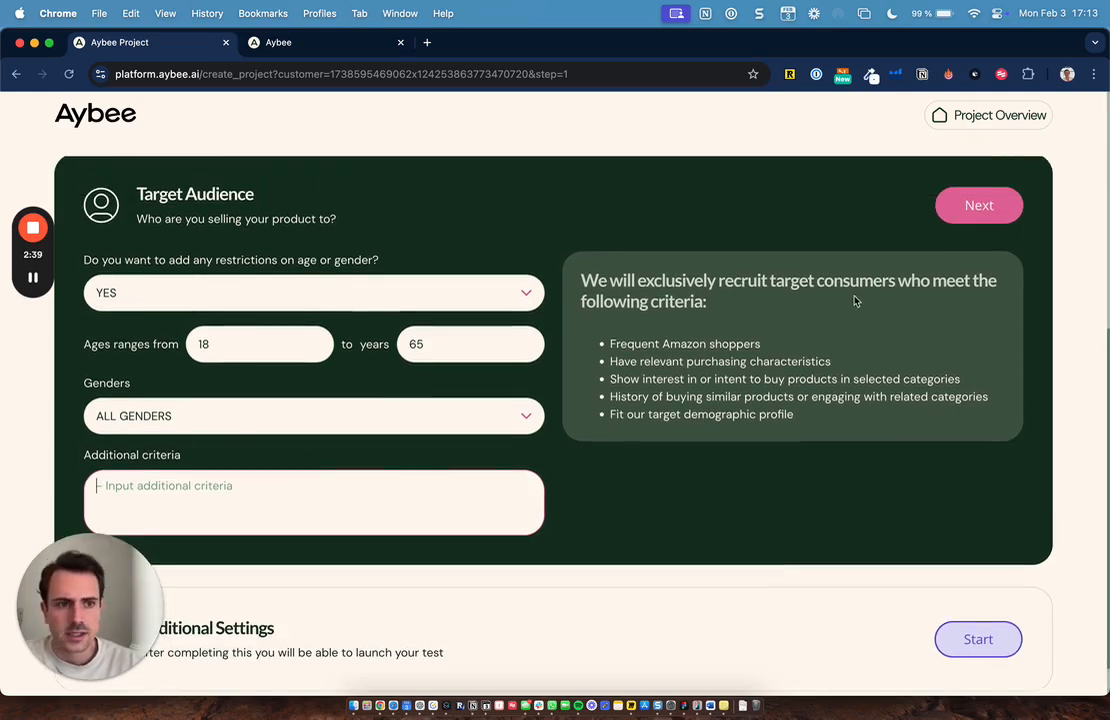
pyautogui.click(980, 206)
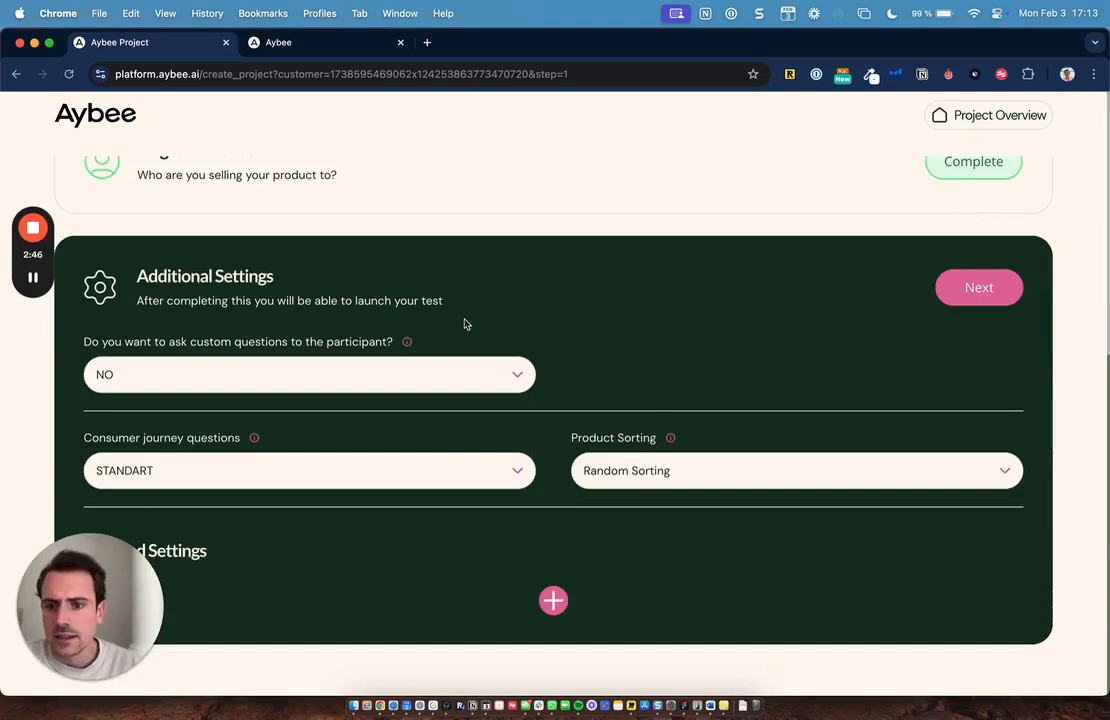
# Set custom questions to the participant to YES and complete the Additional Settings to reach the shop setup.
pyautogui.moveTo(400, 369)
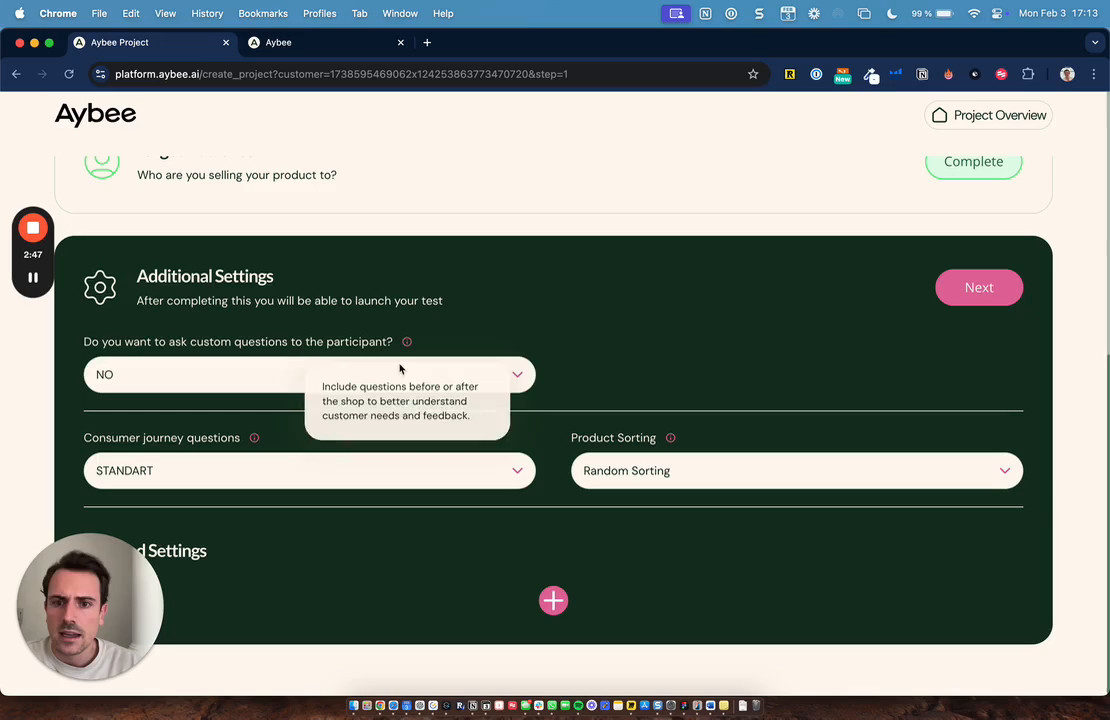
pyautogui.click(165, 375)
pyautogui.click(155, 387)
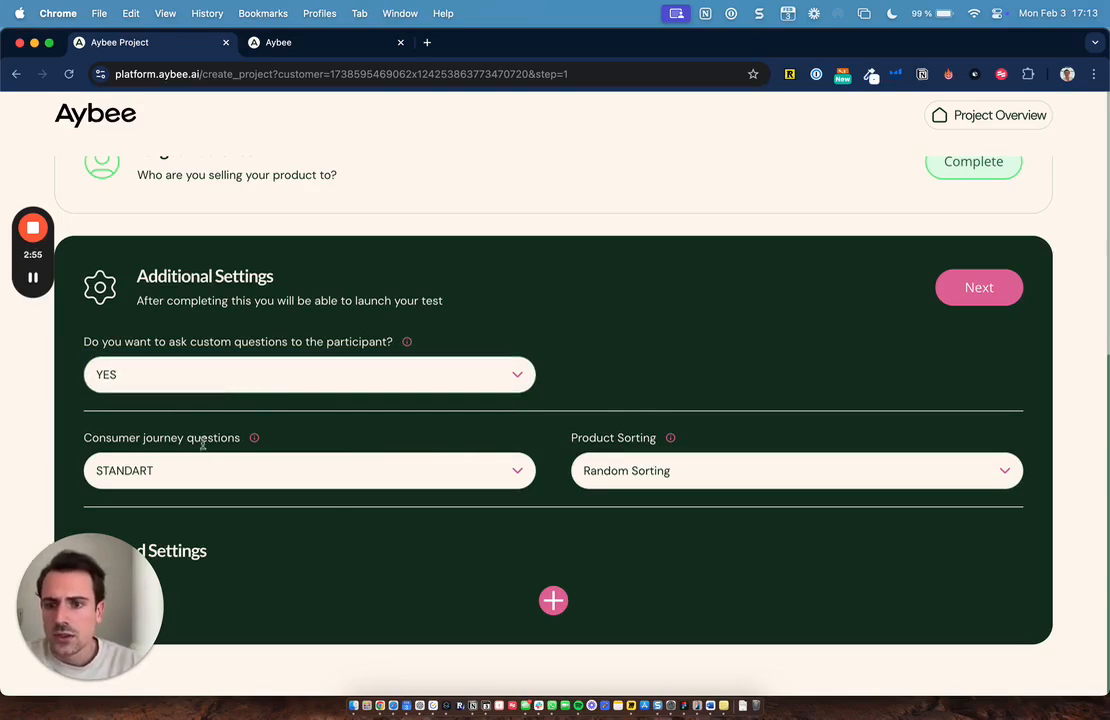
pyautogui.moveTo(76, 450); pyautogui.dragTo(184, 440)
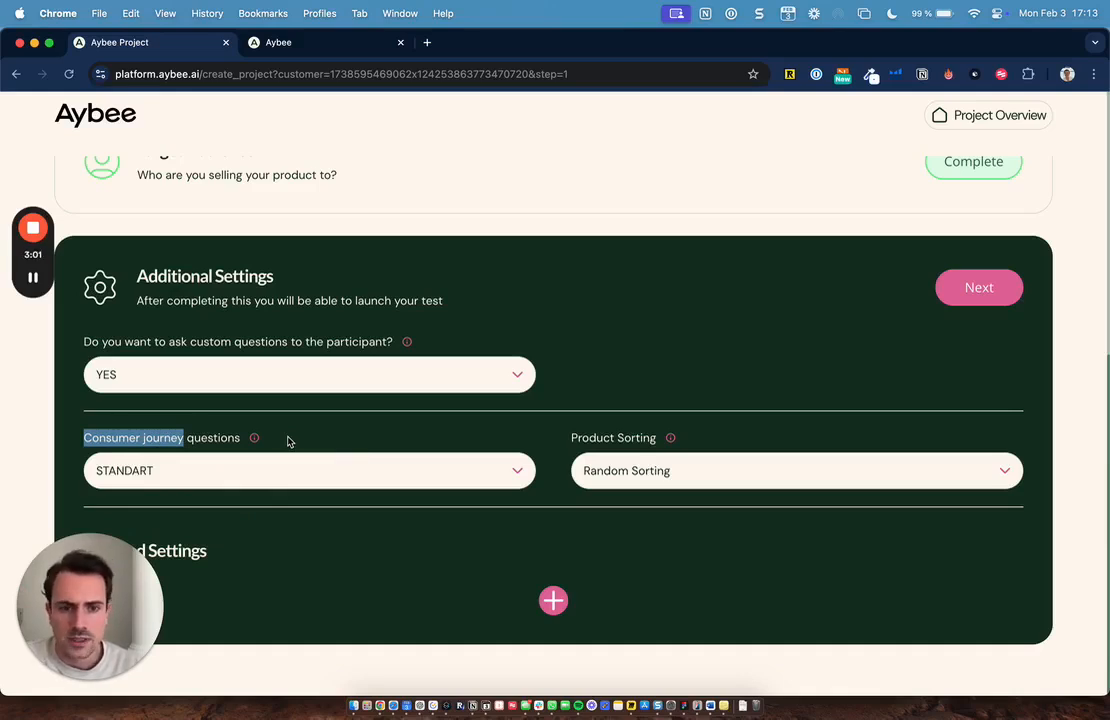
pyautogui.click(979, 287)
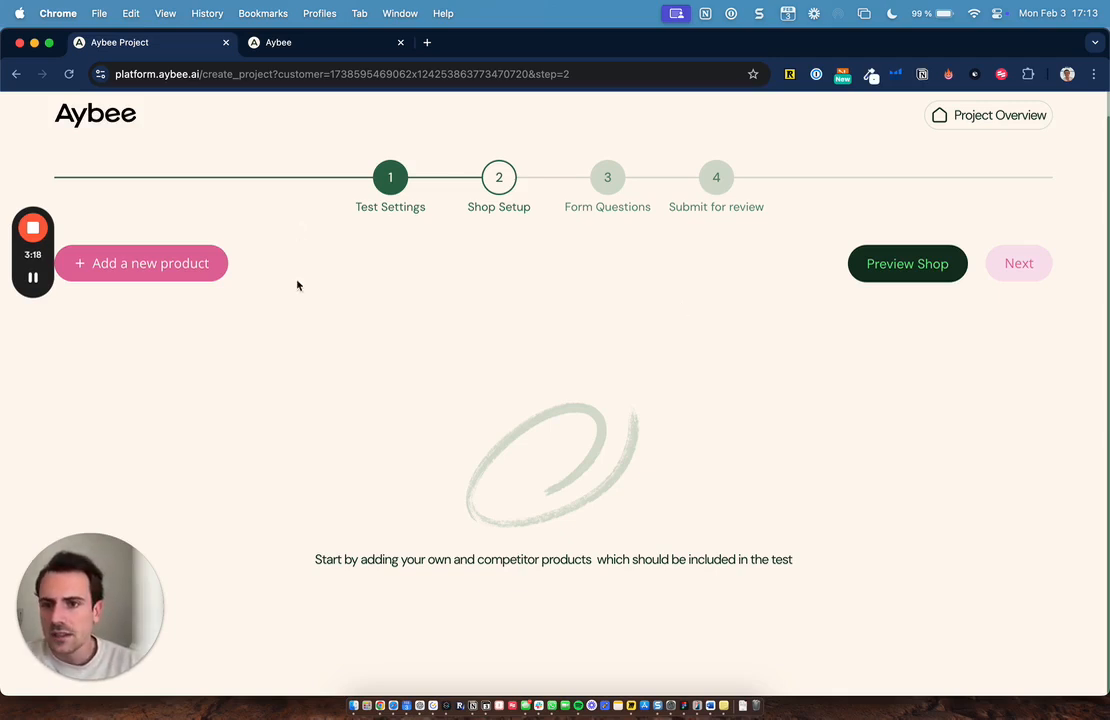
# View the form for adding an own tested product and close it without creating a product.
pyautogui.click(171, 267)
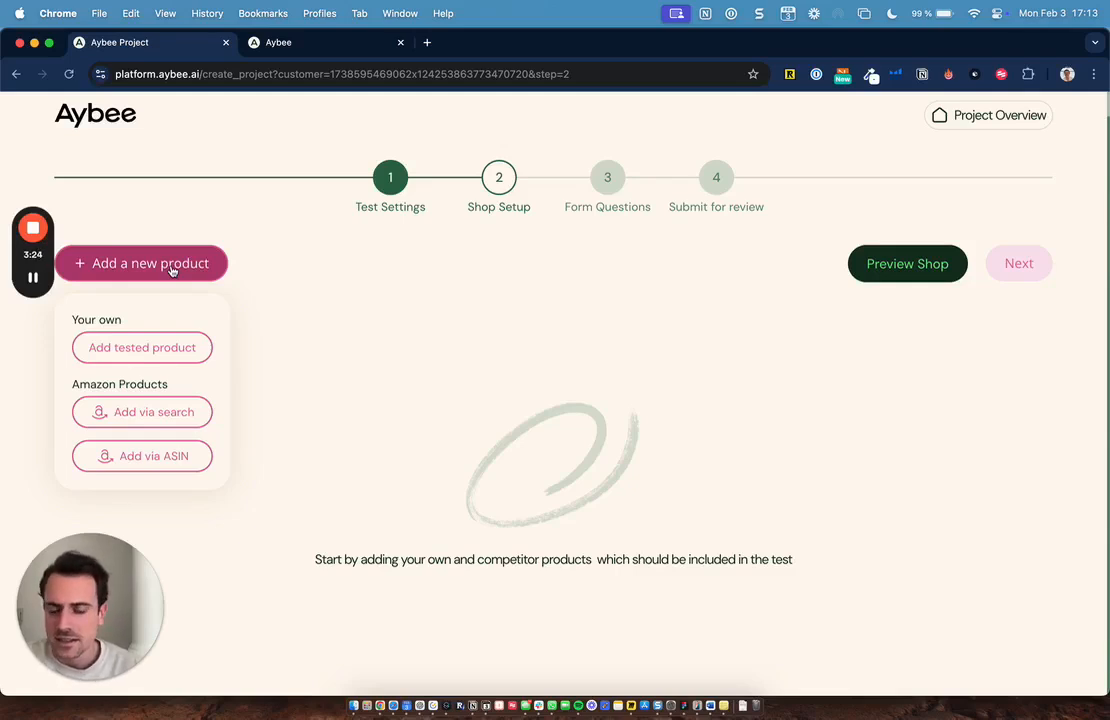
pyautogui.click(116, 354)
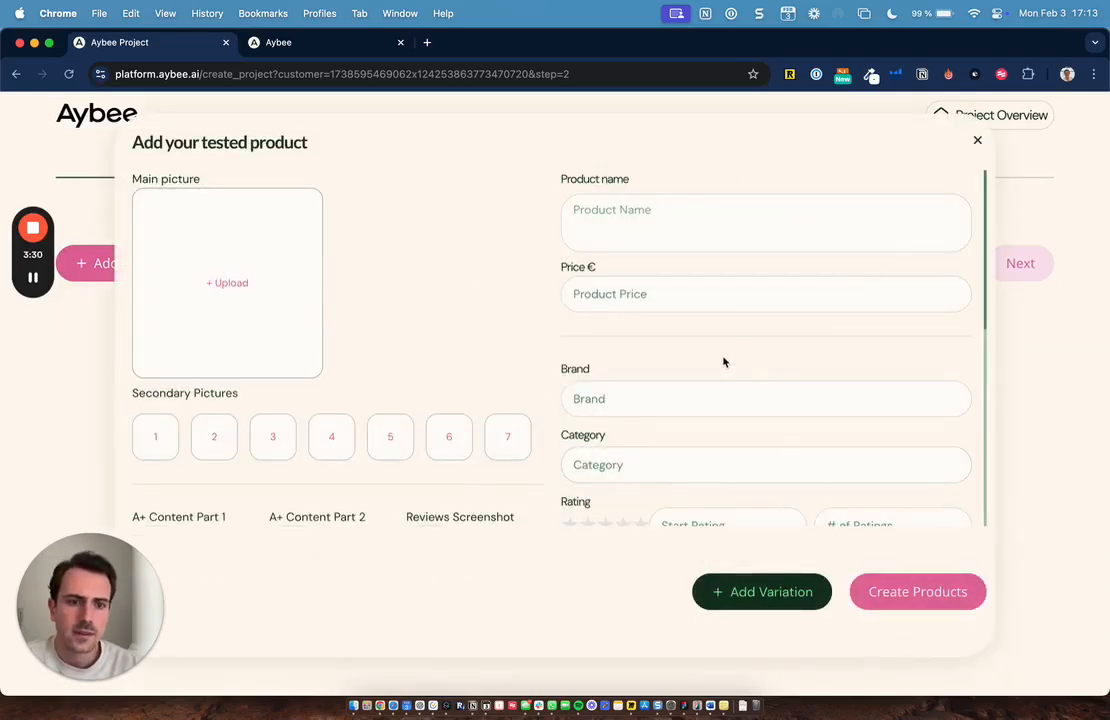
pyautogui.click(976, 140)
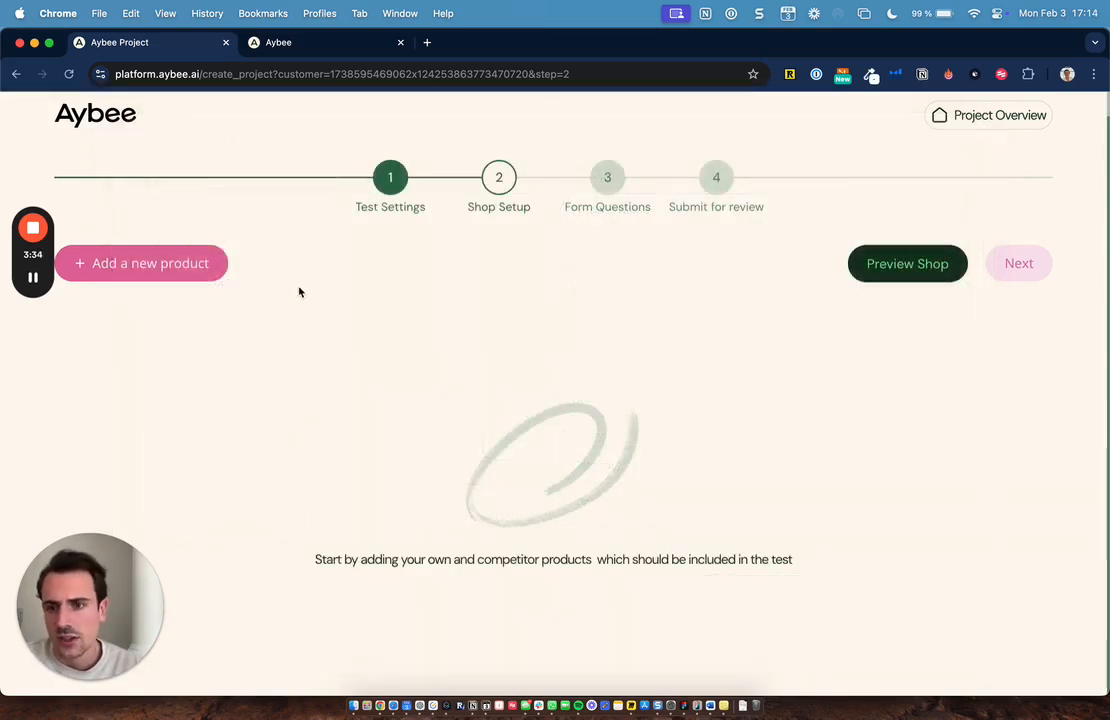
# Start adding Amazon products by ASIN and enter B082FH6GDL from the Stickies note as the first ASIN.
pyautogui.click(116, 263)
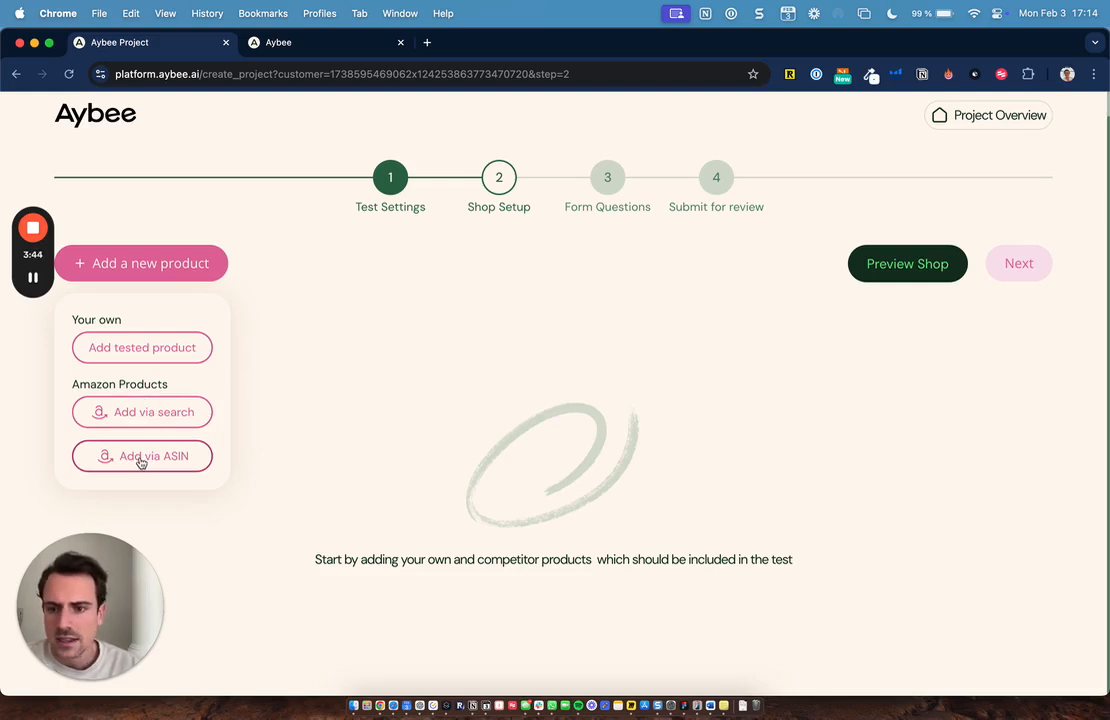
pyautogui.click(141, 458)
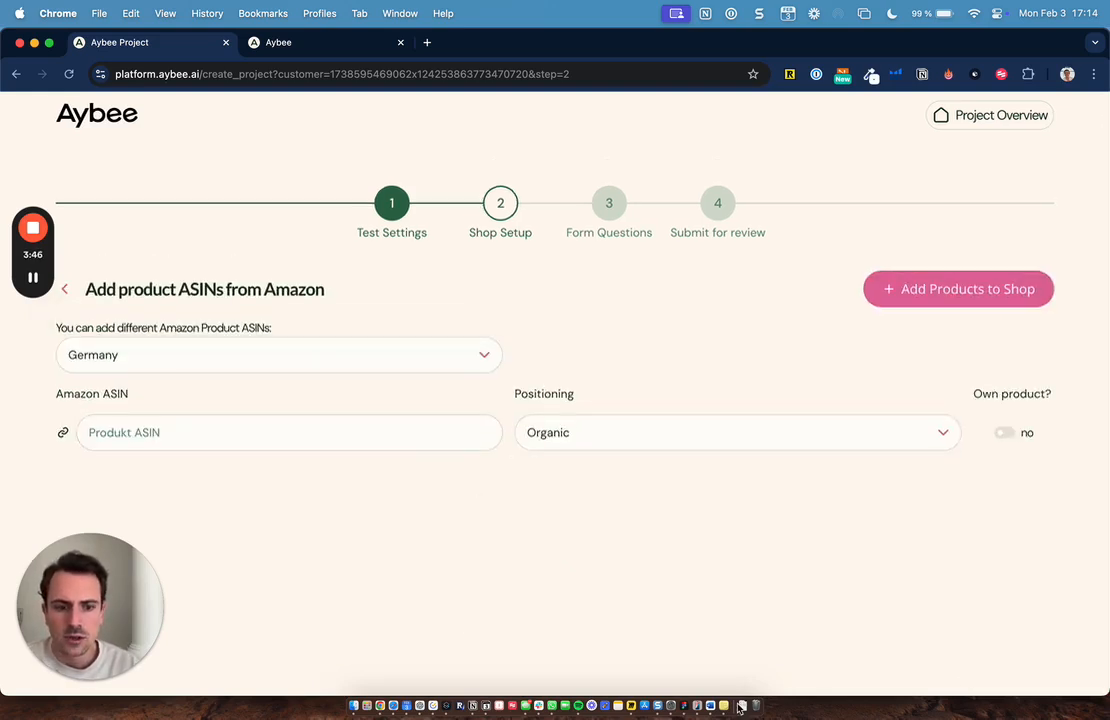
pyautogui.click(724, 706)
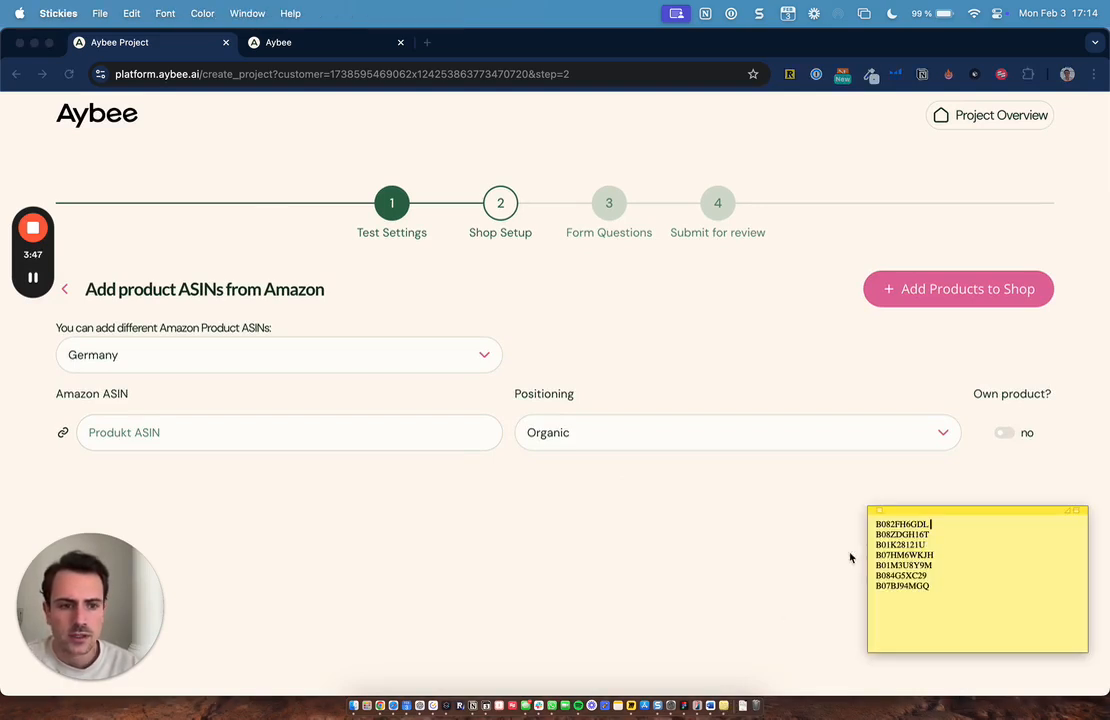
pyautogui.doubleClick(910, 524)
pyautogui.press('super+c')
pyautogui.click(282, 432)
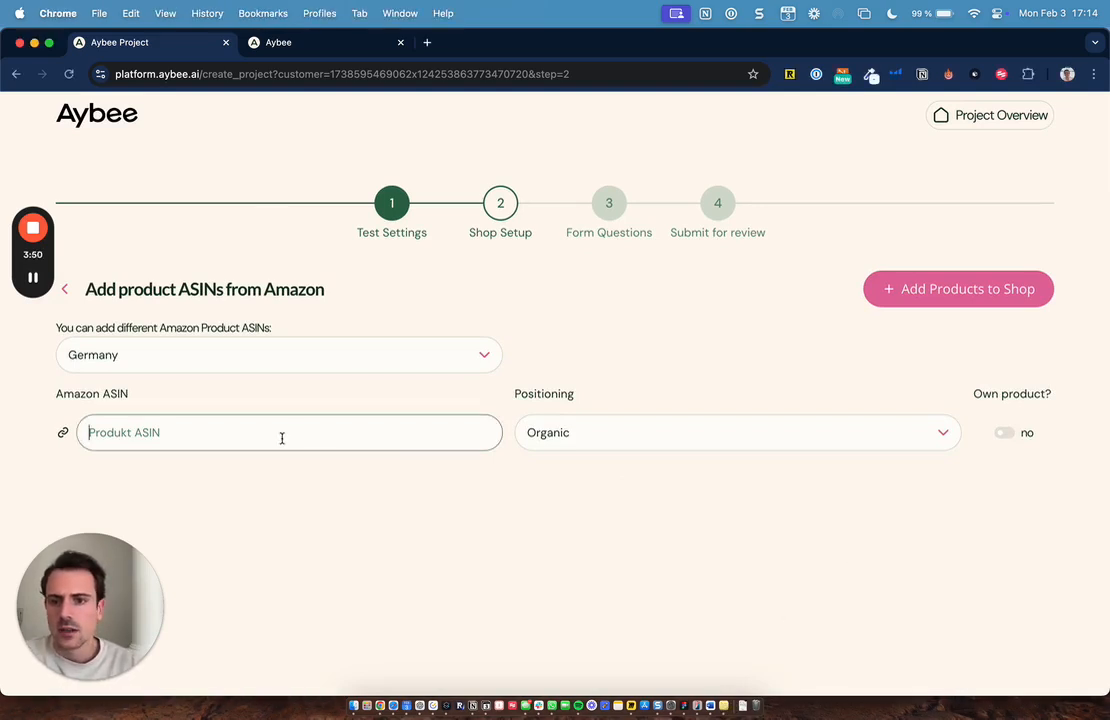
pyautogui.press('super+v')
# Copy B08ZDGH16T and B01K28121U from the Stickies note into the second and third Amazon ASIN rows.
pyautogui.click(719, 703)
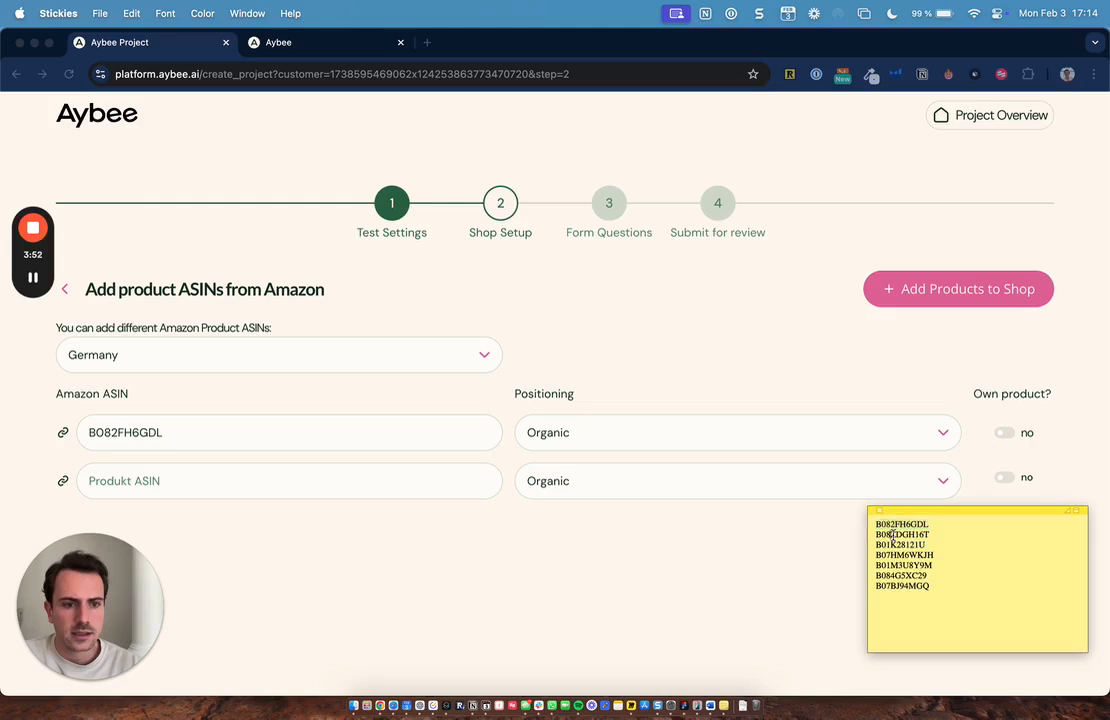
pyautogui.doubleClick(871, 535)
pyautogui.press('super+c')
pyautogui.click(354, 482)
pyautogui.press('super+v')
pyautogui.click(891, 521)
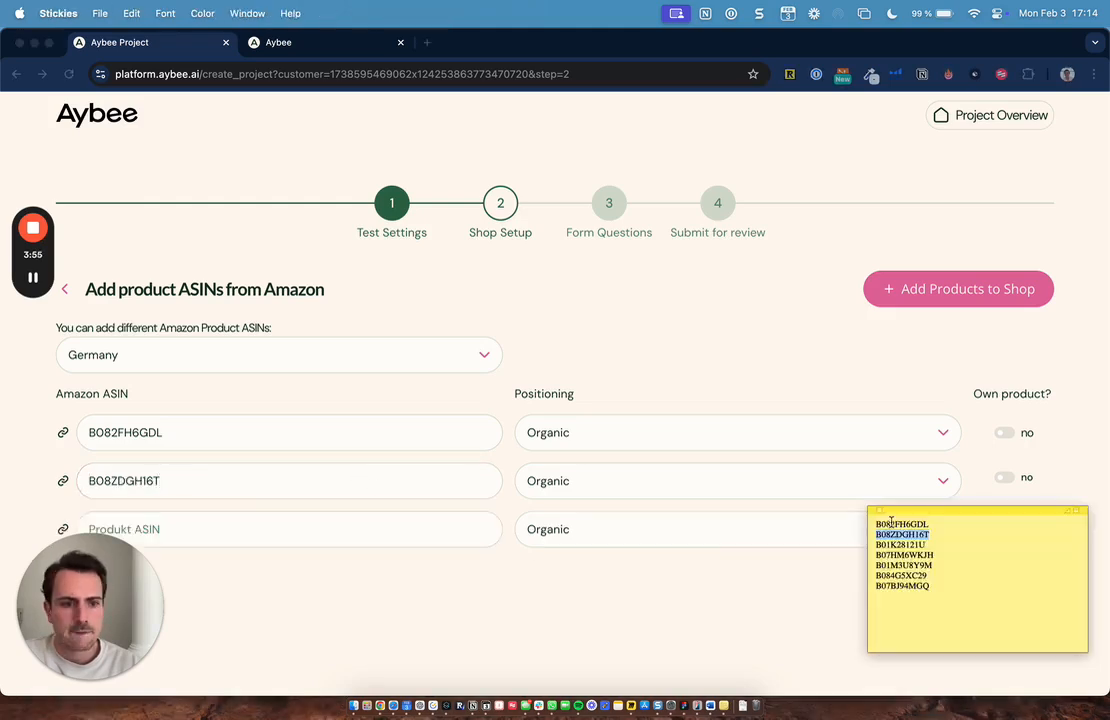
pyautogui.doubleClick(901, 543)
pyautogui.press('super+c')
pyautogui.click(285, 530)
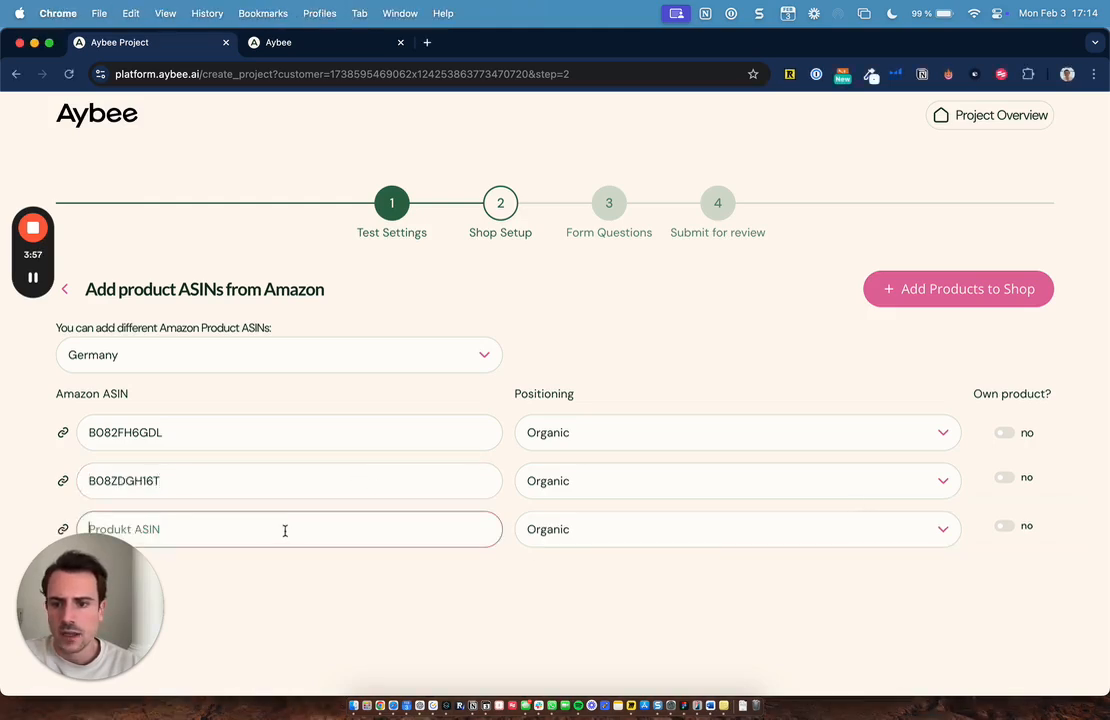
pyautogui.press('super+v')
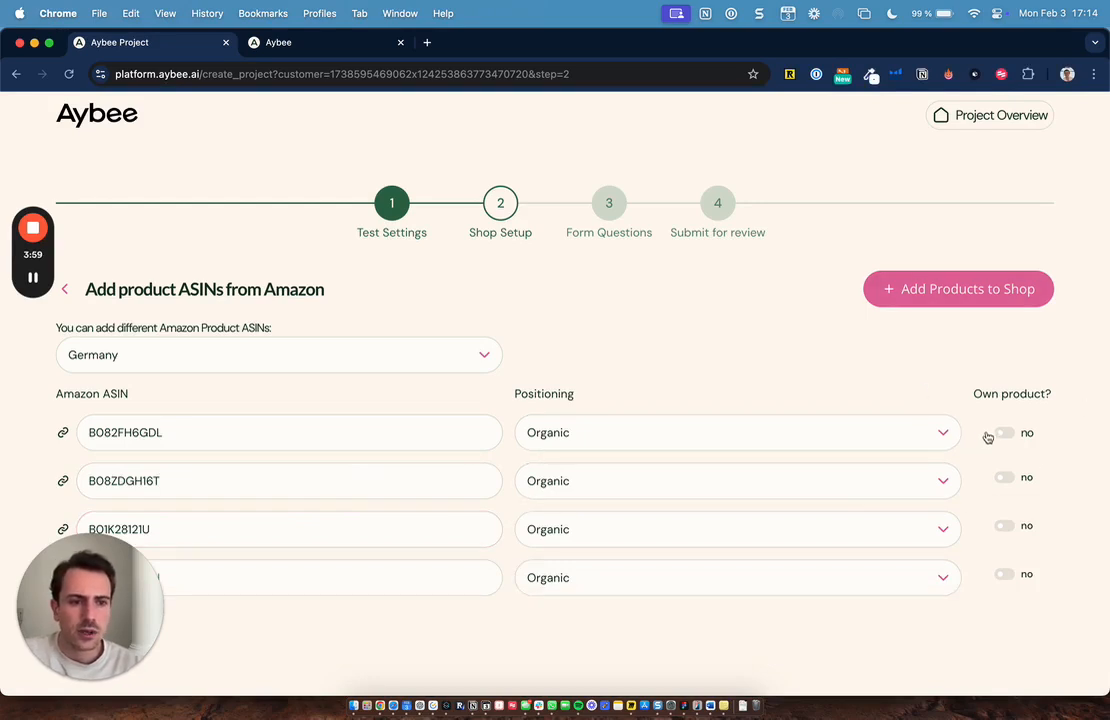
# Mark the first ASIN, B082FH6GDL, as an own product and add the entered products to the shop.
pyautogui.click(1003, 434)
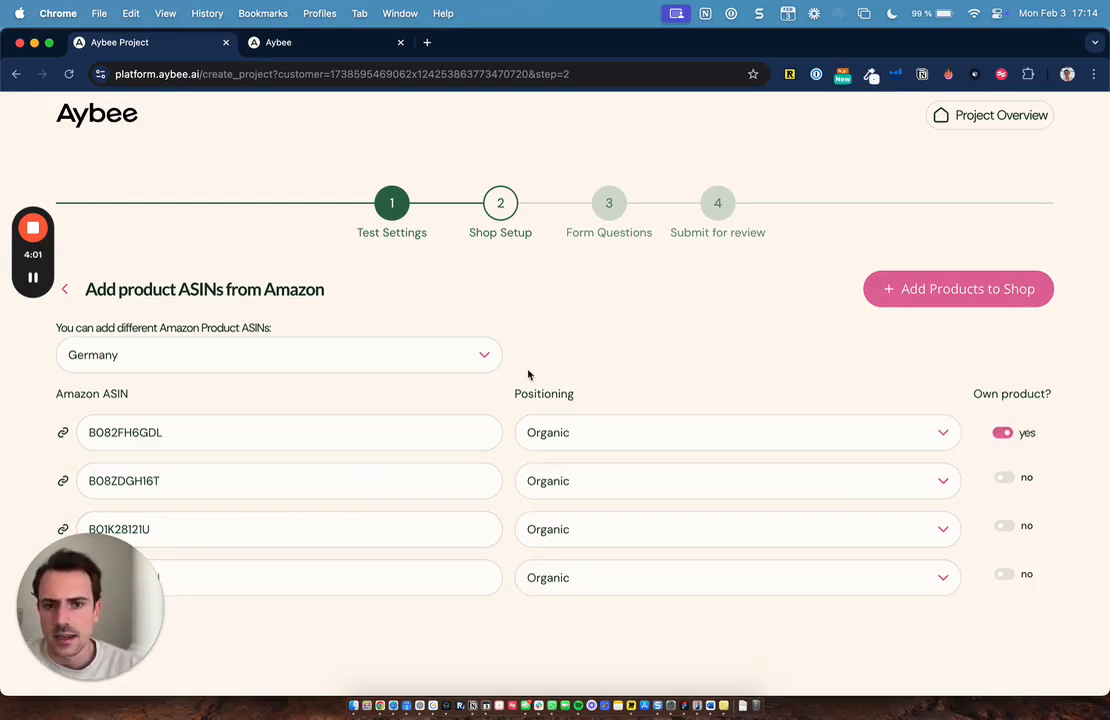
pyautogui.click(925, 290)
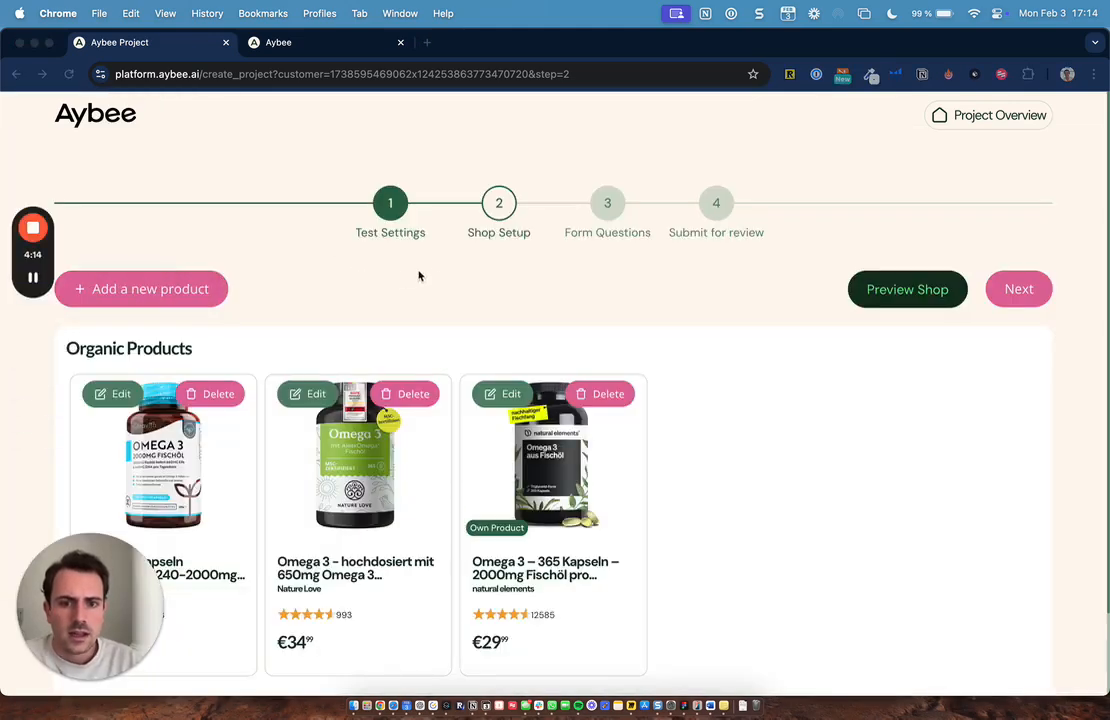
pyautogui.scroll(-1, 408, 286)
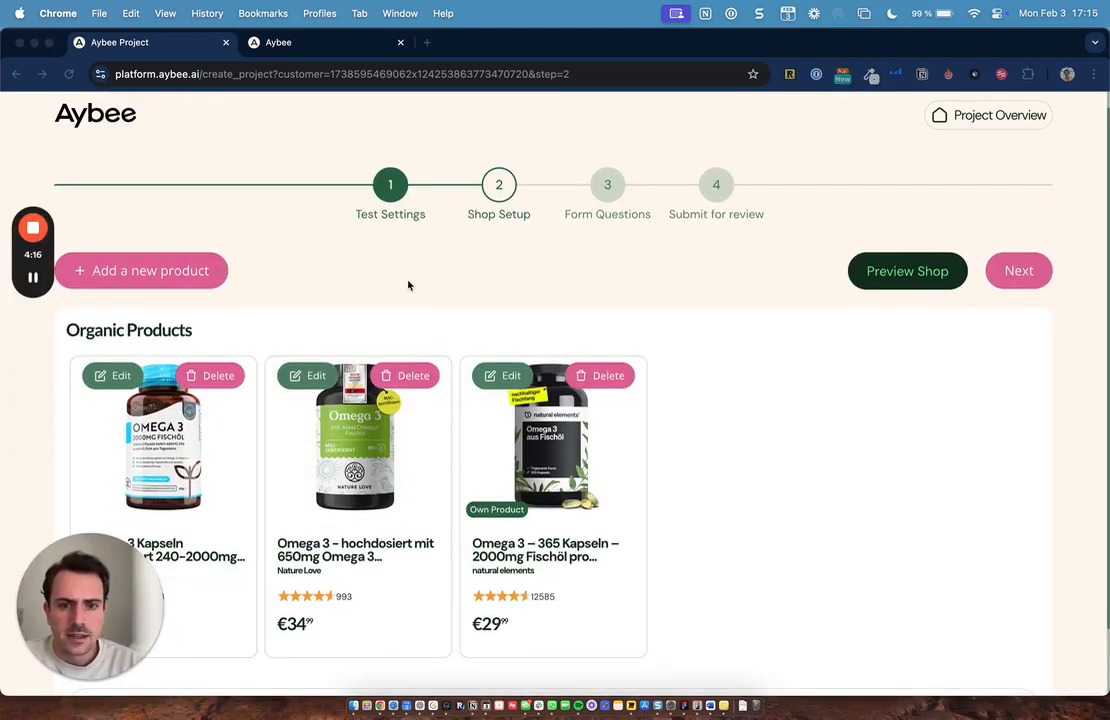
# Start adding Amazon products via search and search for the keyword "Omega 3 Supplements" in Germany.
pyautogui.click(160, 262)
pyautogui.click(141, 407)
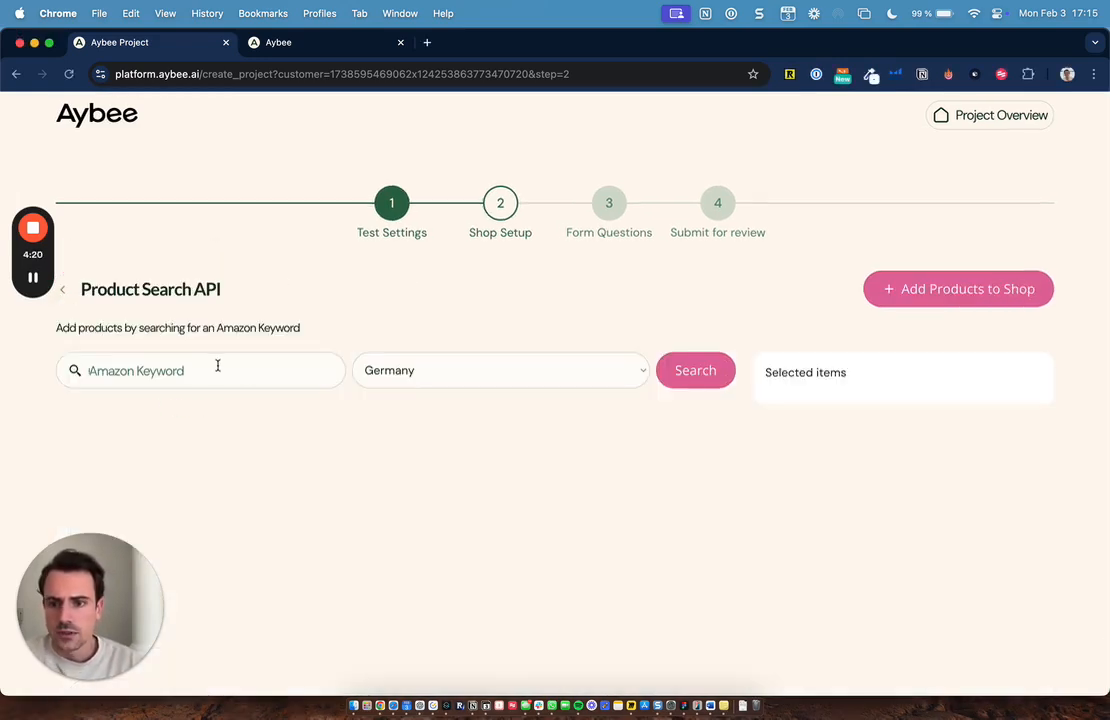
pyautogui.click(217, 366)
pyautogui.write('Ome')
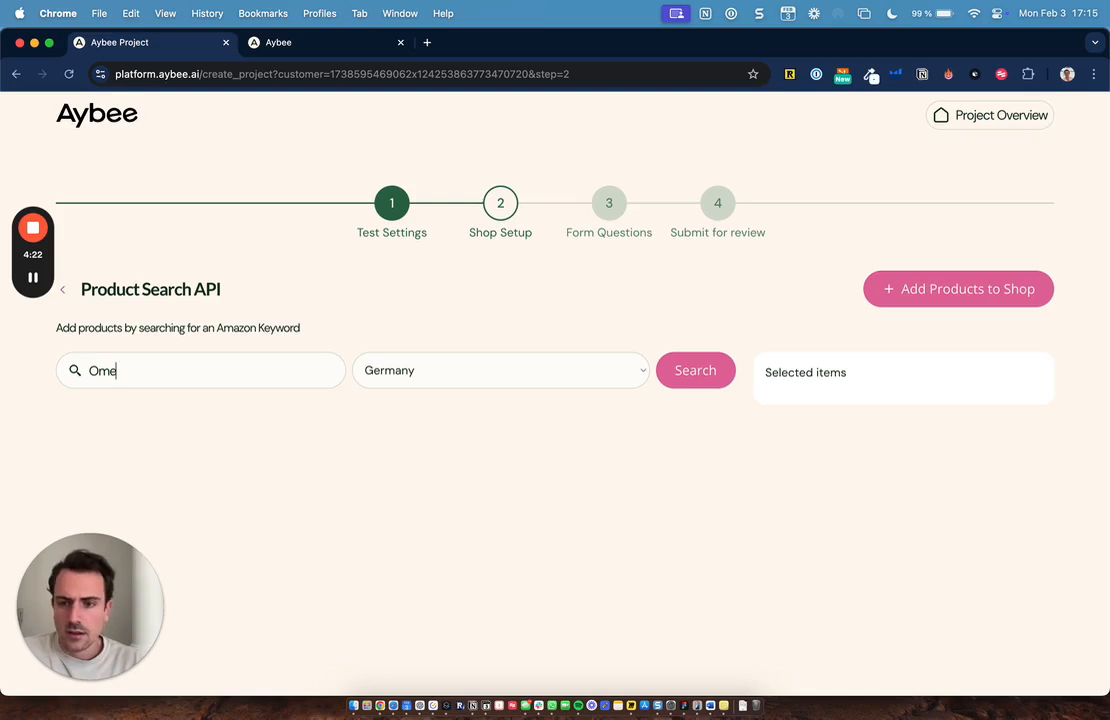
pyautogui.write('ga Suppl')
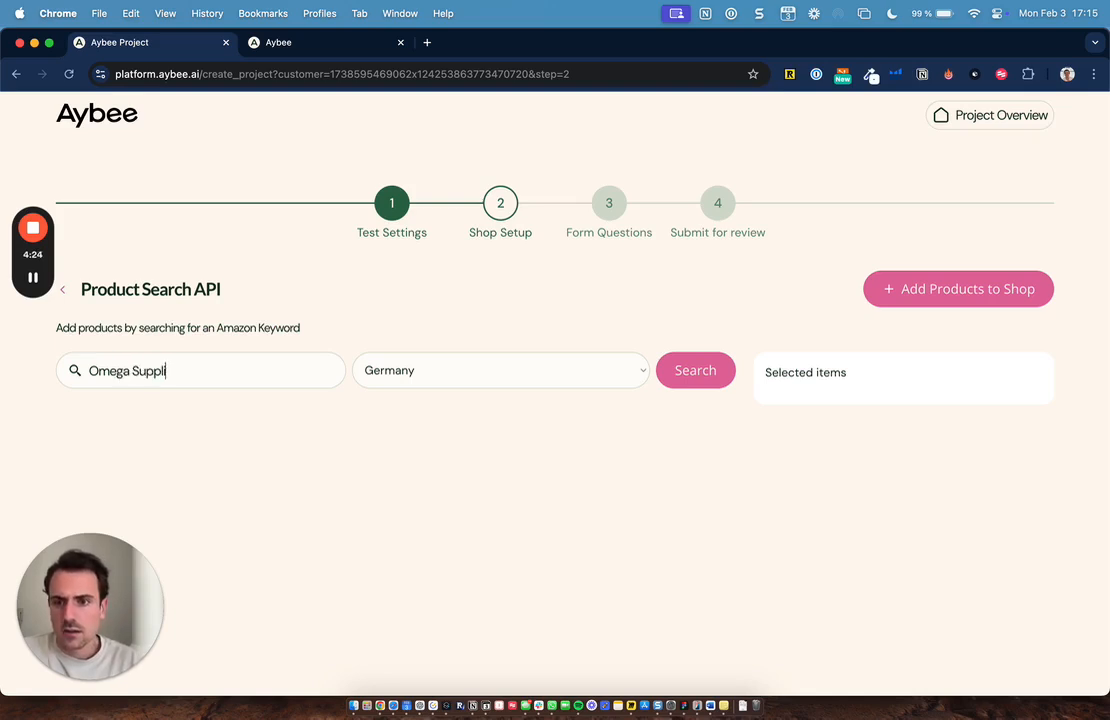
pyautogui.write('emen')
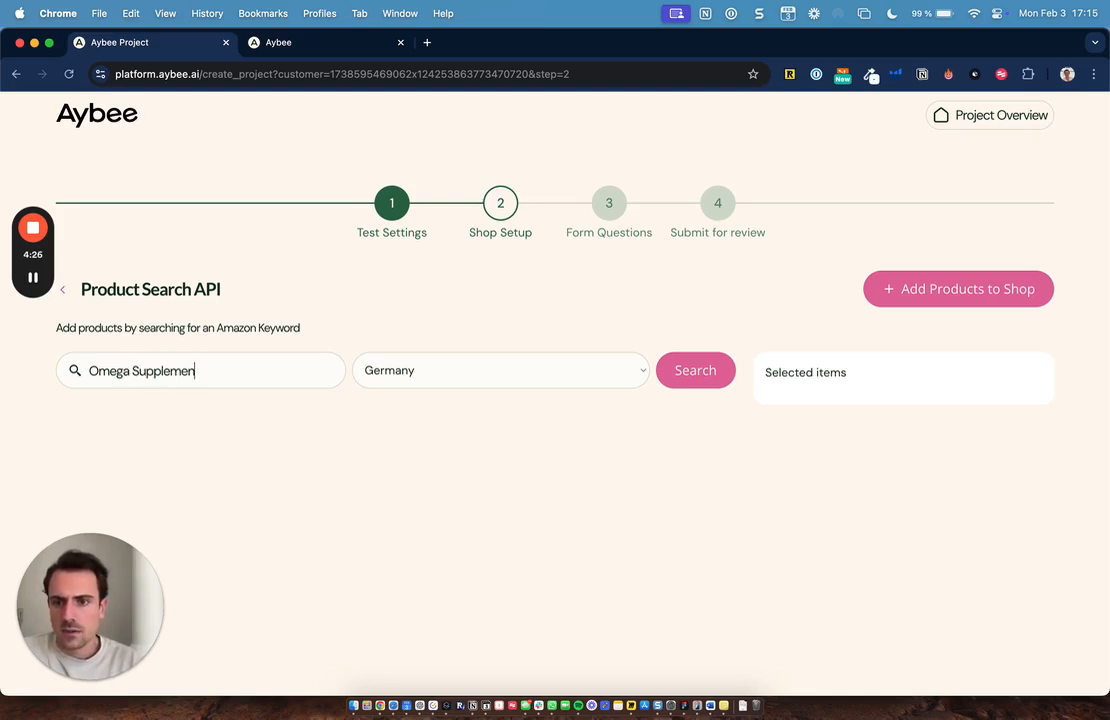
pyautogui.write('ts')
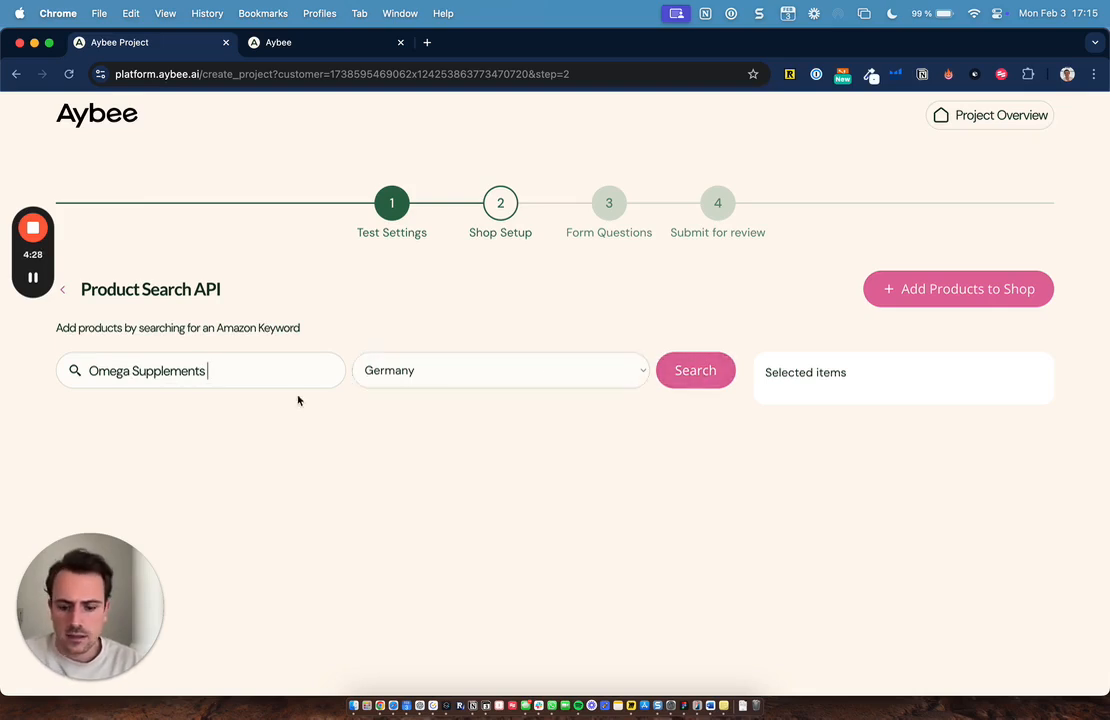
pyautogui.click(135, 370)
pyautogui.write('3')
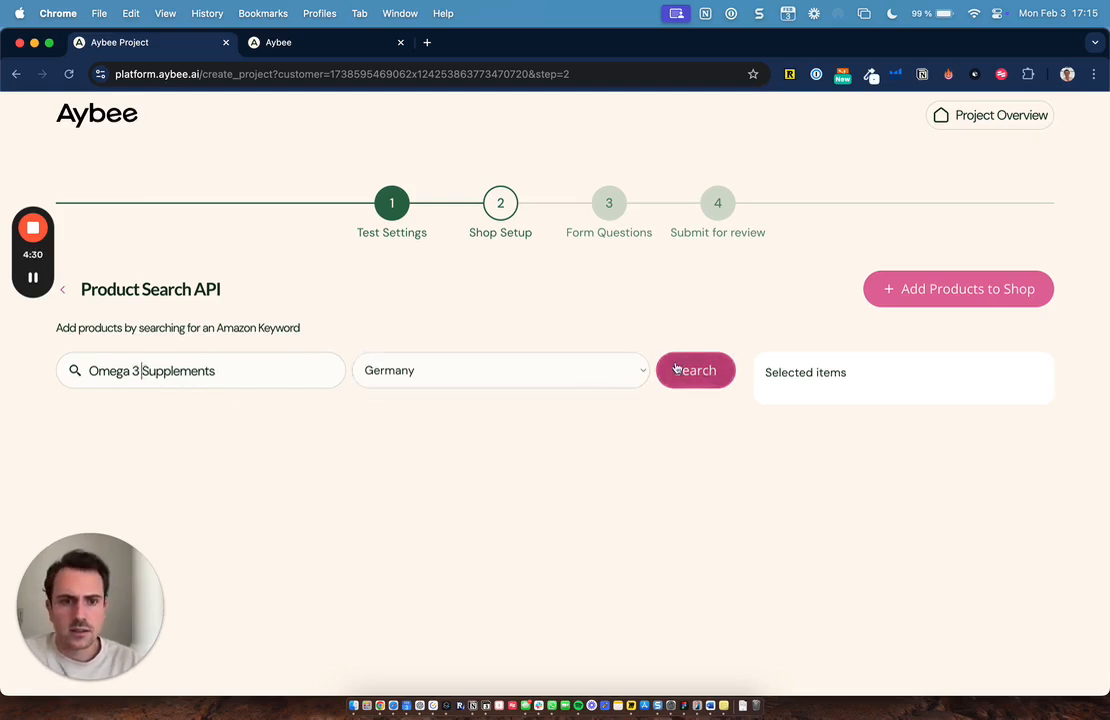
pyautogui.click(678, 368)
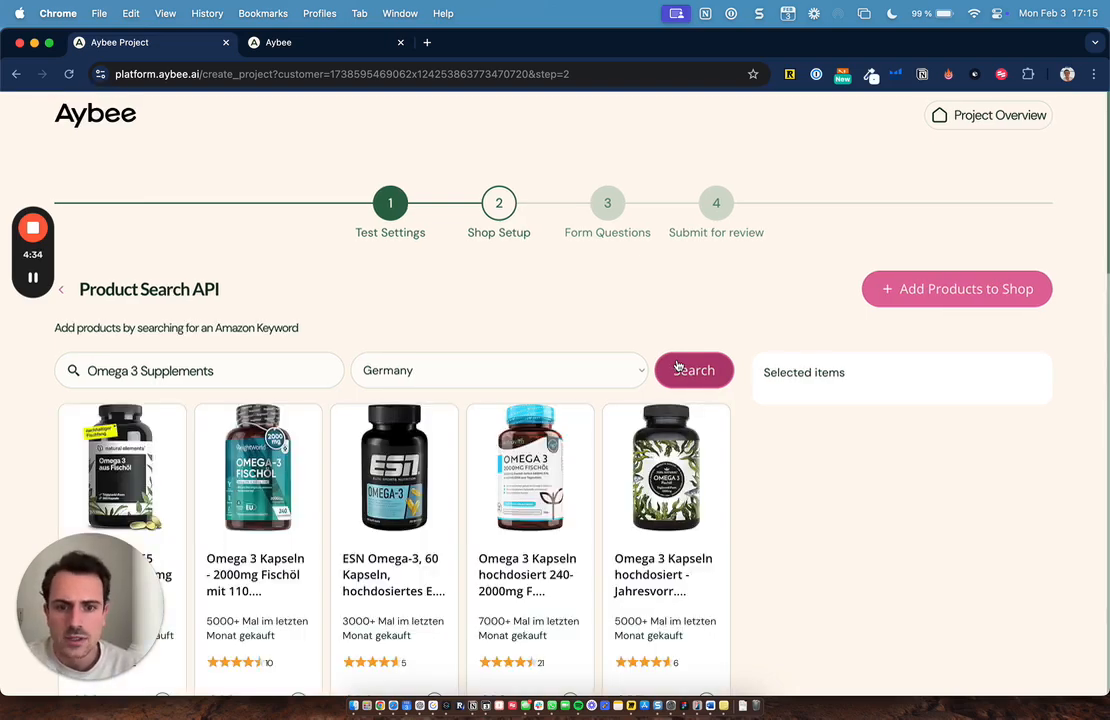
# Select the gloryfeel Omega 3 Kapseln Hochdosiert, gloryfeel Omega 3 400 Kapseln and Vitamin D3 + K2 + Omega 3 products and add them to the shop.
pyautogui.scroll(-3, 639, 362)
pyautogui.scroll(-1, 585, 361)
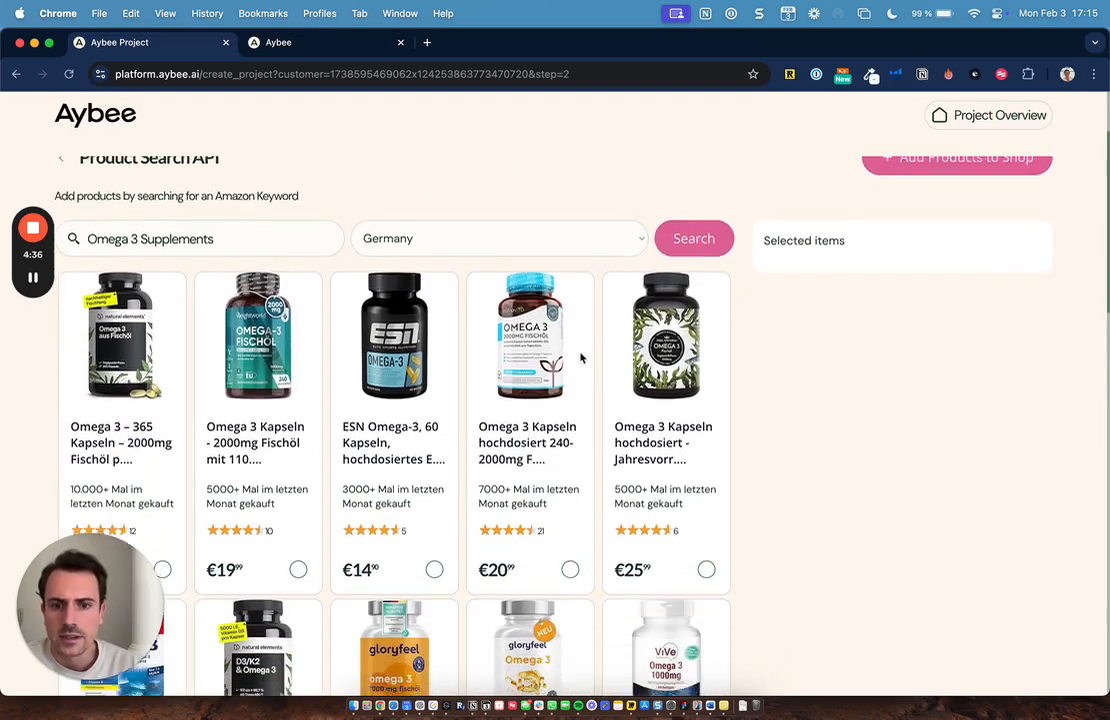
pyautogui.scroll(-3, 580, 358)
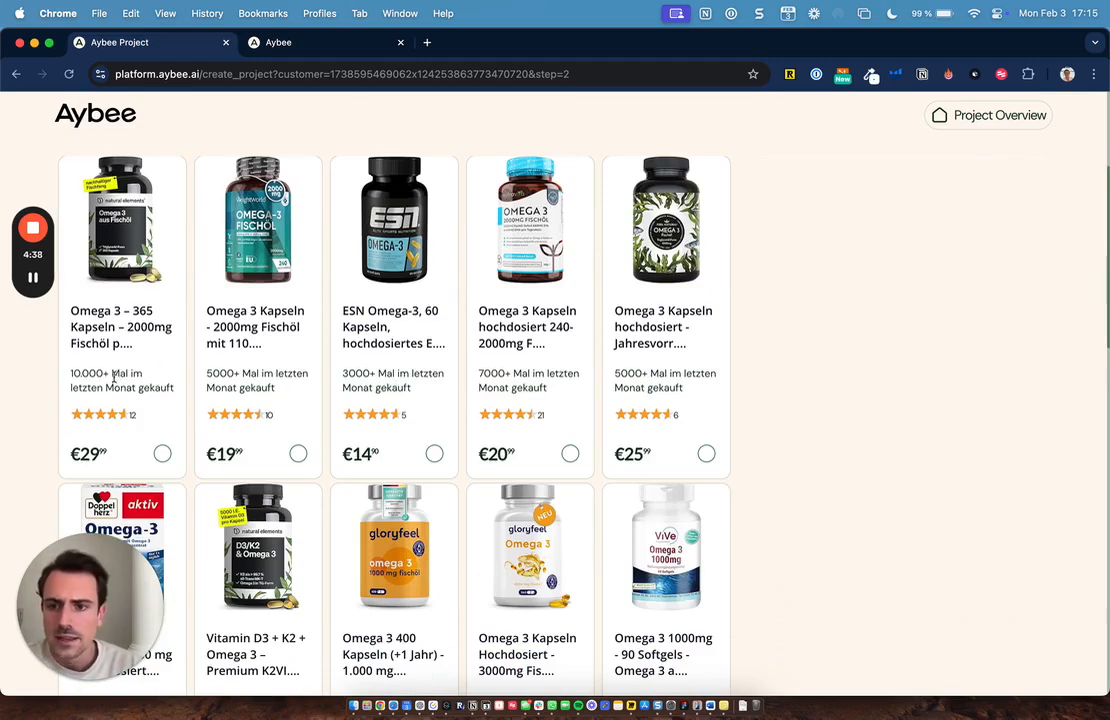
pyautogui.scroll(-3, 505, 440)
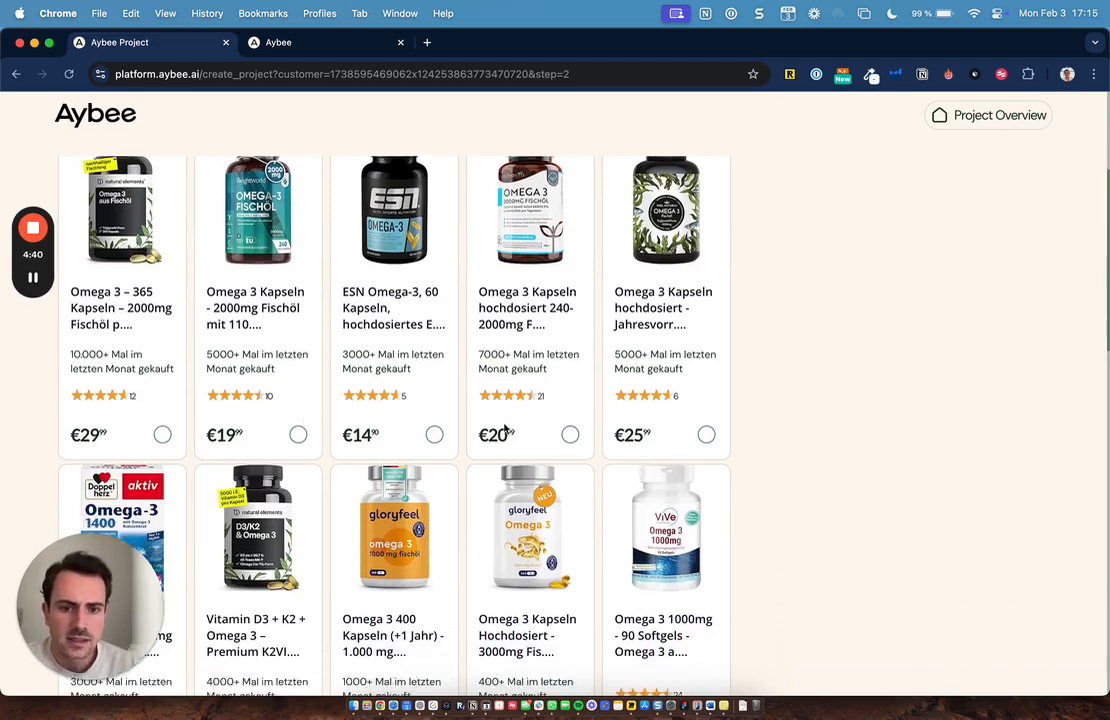
pyautogui.scroll(-1, 518, 442)
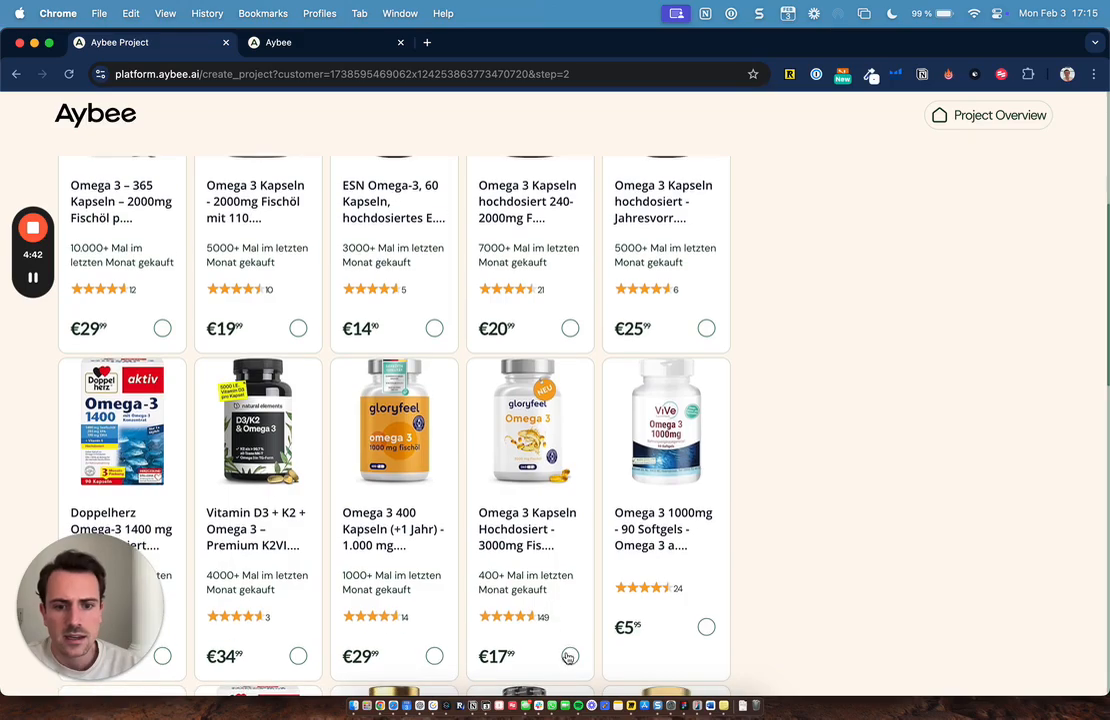
pyautogui.click(434, 656)
pyautogui.click(298, 656)
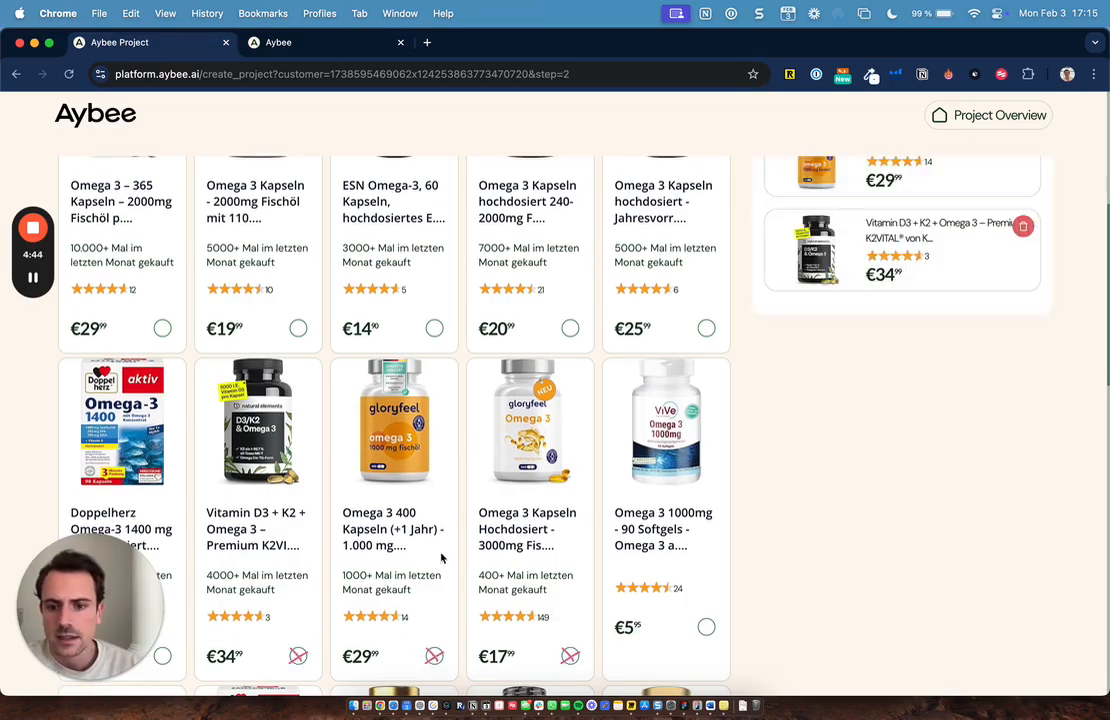
pyautogui.scroll(-1, 441, 560)
pyautogui.scroll(10, 879, 367)
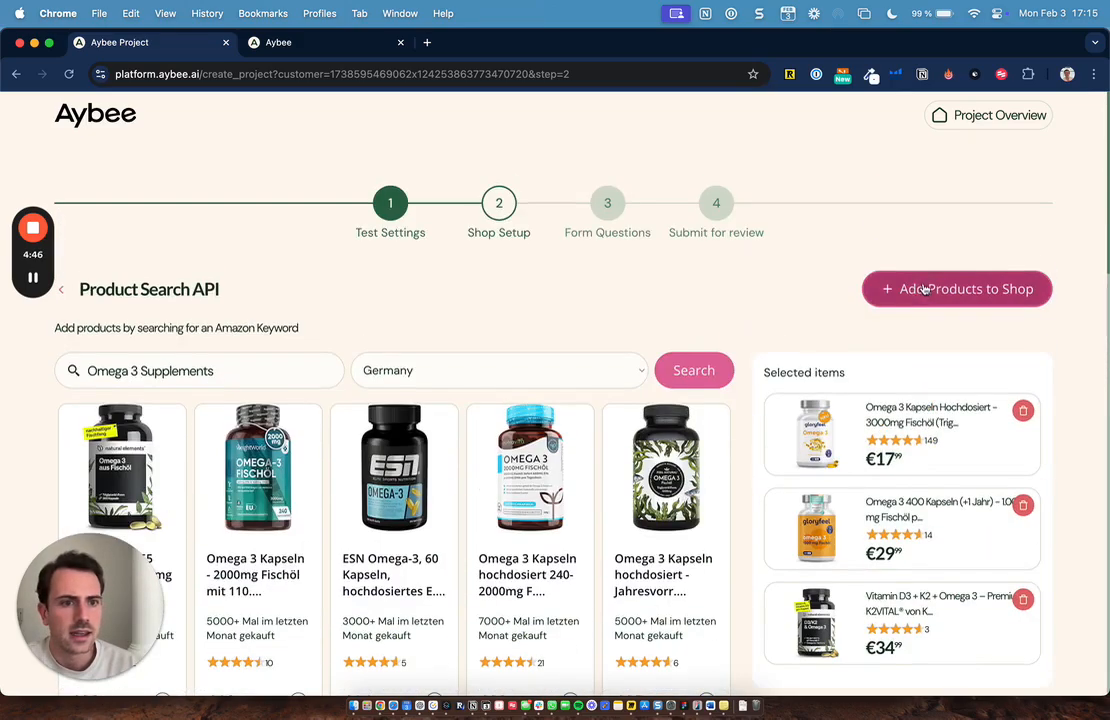
pyautogui.click(918, 288)
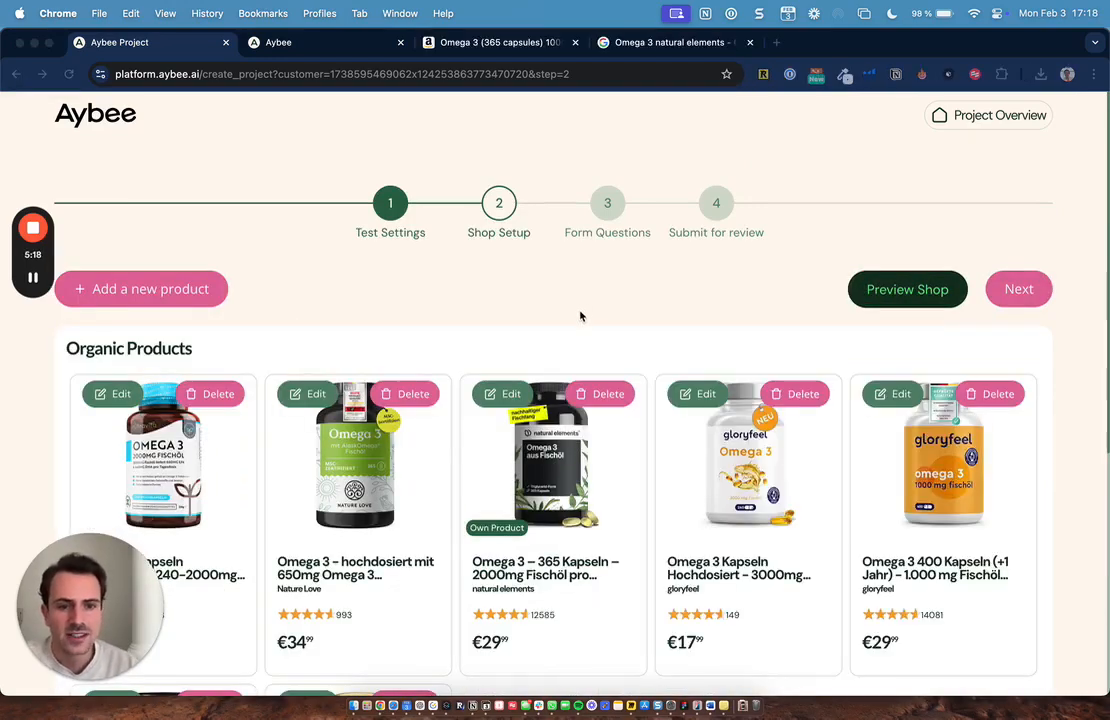
# Open the own natural elements Omega 3 – 365 Kapseln product for editing and add Scenario B to it.
pyautogui.scroll(-5, 580, 316)
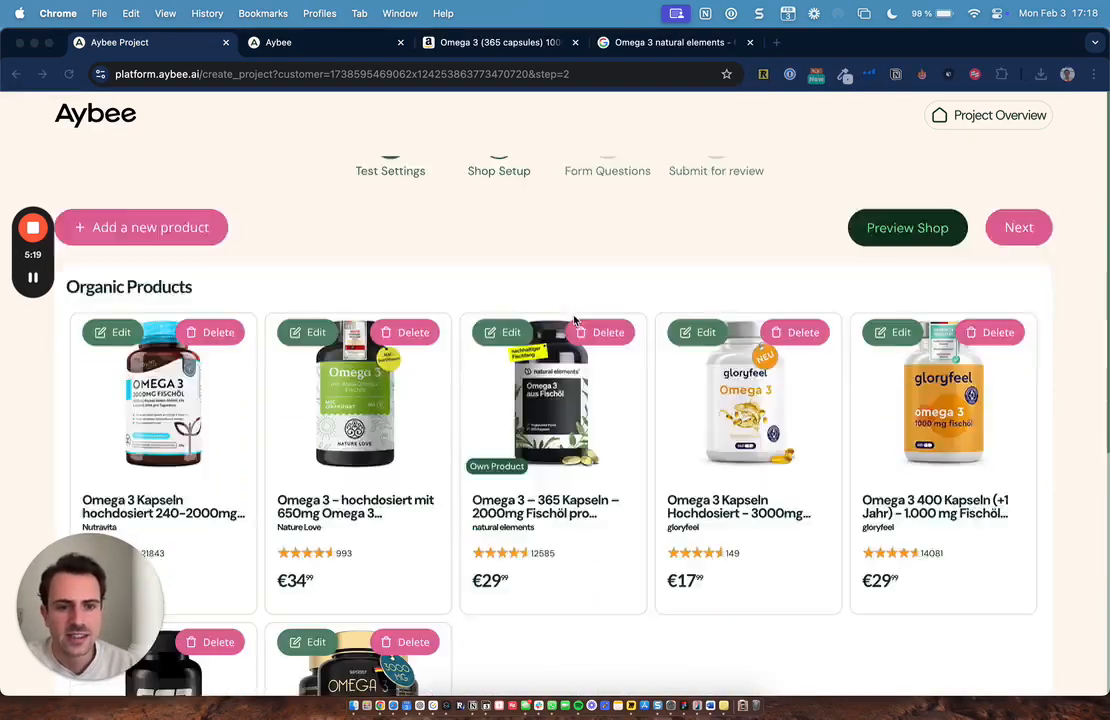
pyautogui.scroll(5, 600, 465)
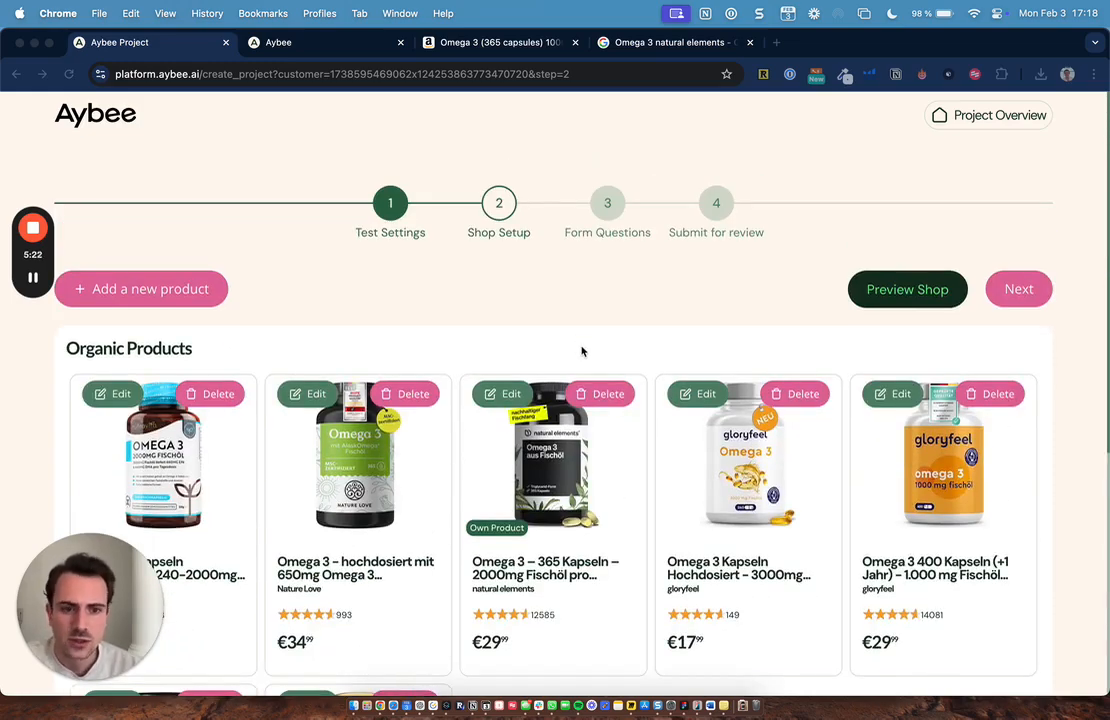
pyautogui.scroll(-5, 581, 351)
pyautogui.scroll(5, 580, 364)
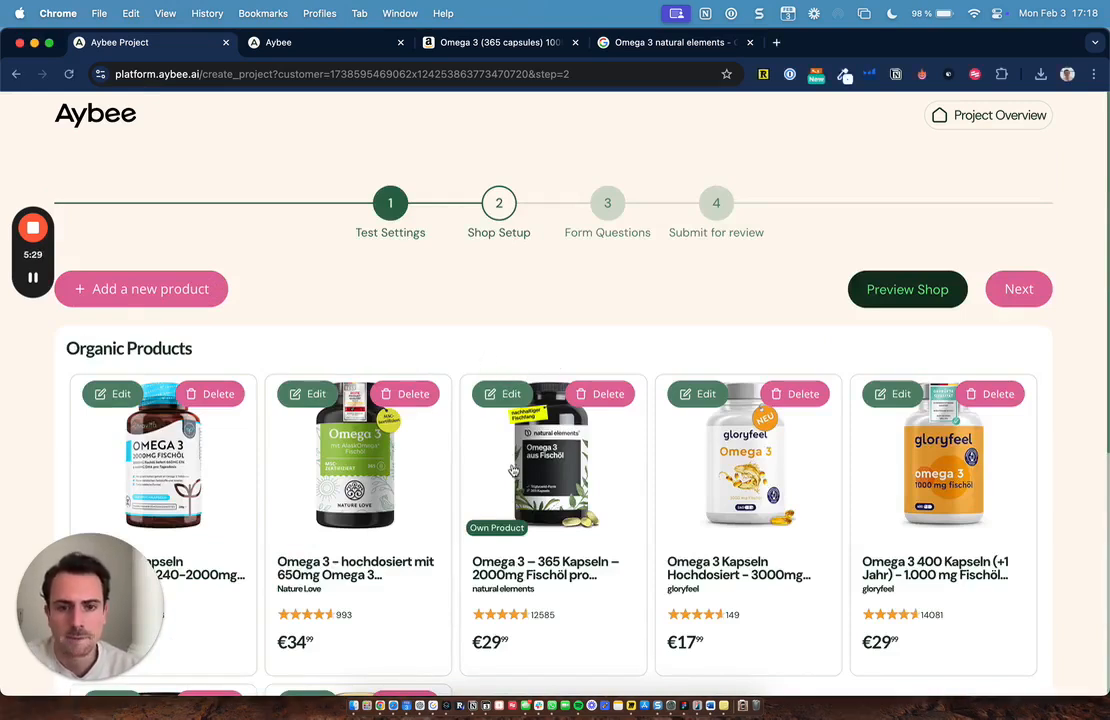
pyautogui.click(507, 396)
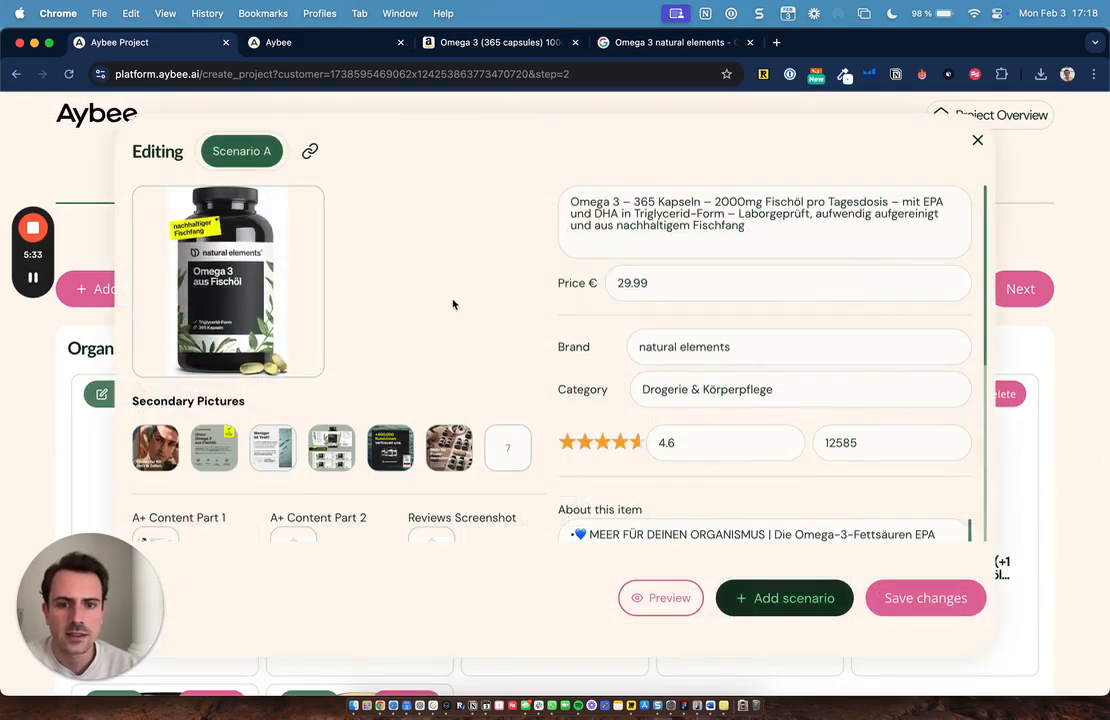
pyautogui.scroll(-4, 724, 346)
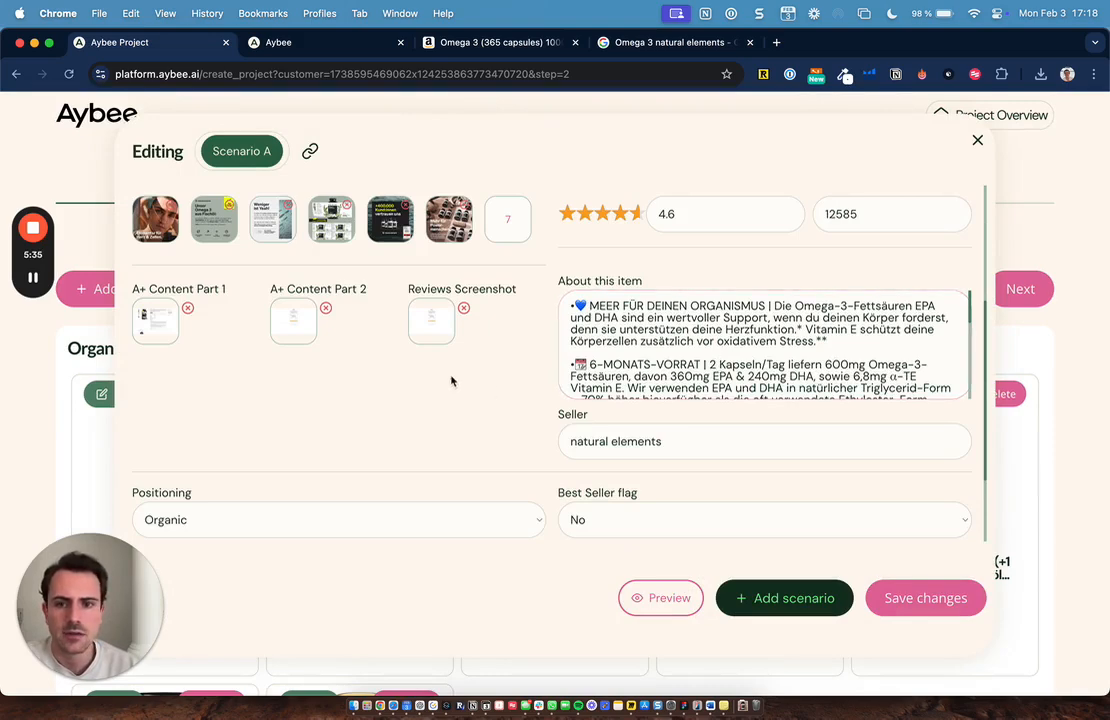
pyautogui.scroll(4, 709, 334)
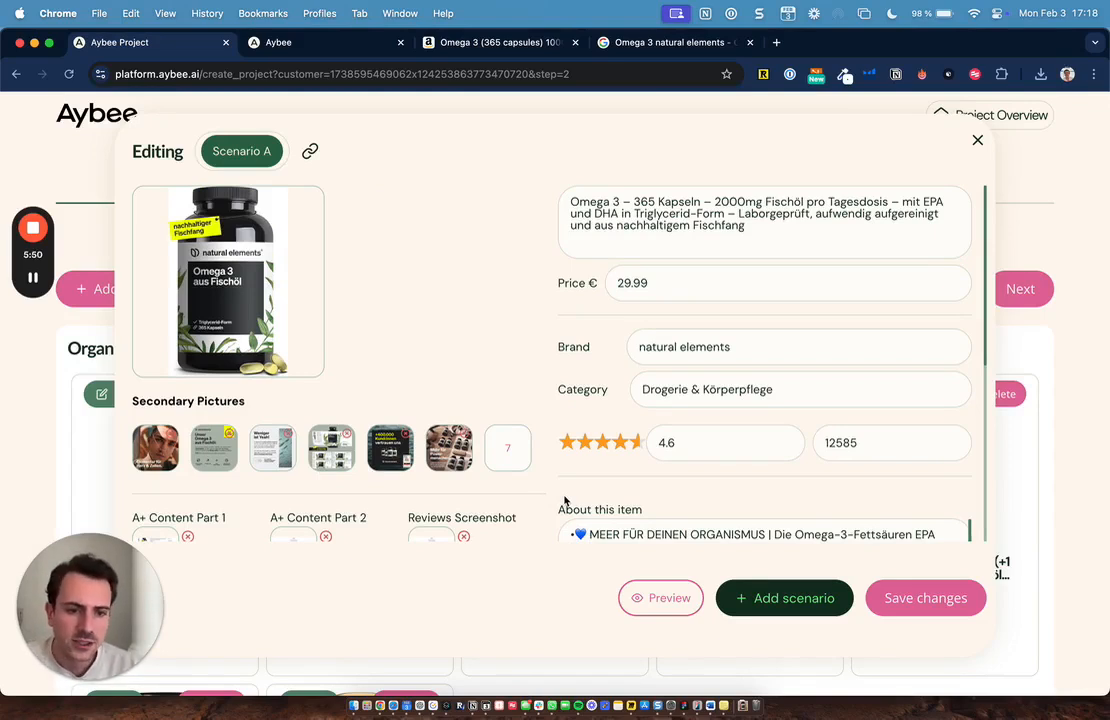
pyautogui.click(752, 597)
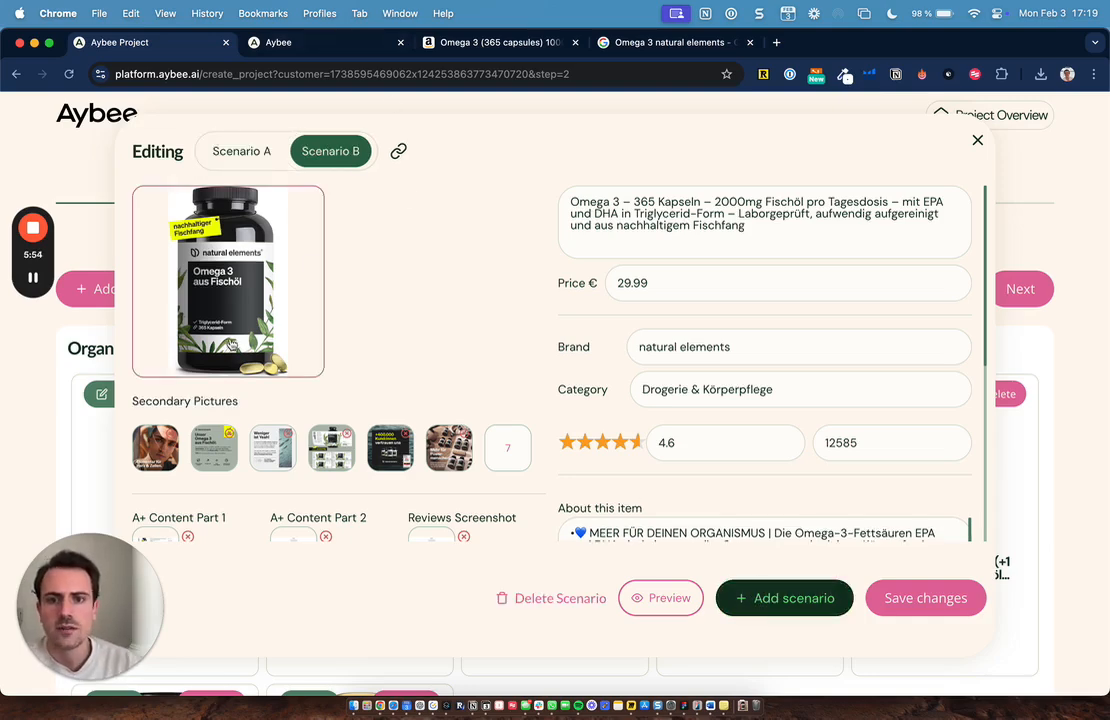
# Replace Scenario B's main picture with the photo of the hand-held Veganes Omega 3 bottle and save the changes.
pyautogui.click(226, 327)
pyautogui.doubleClick(275, 155)
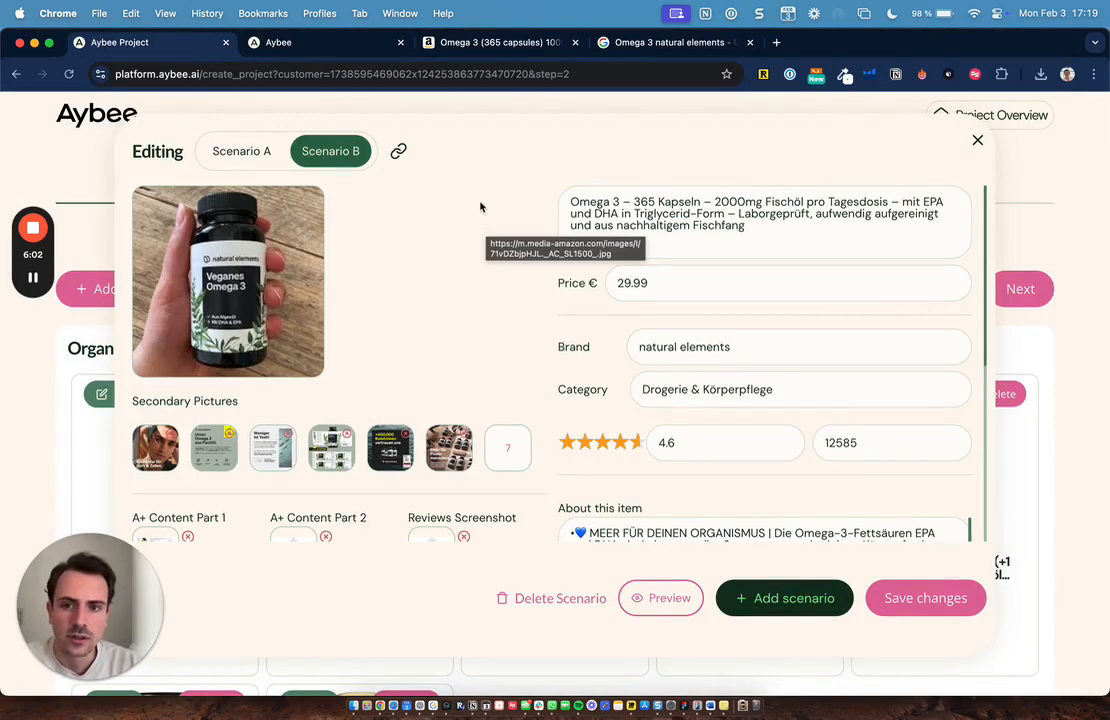
pyautogui.click(906, 600)
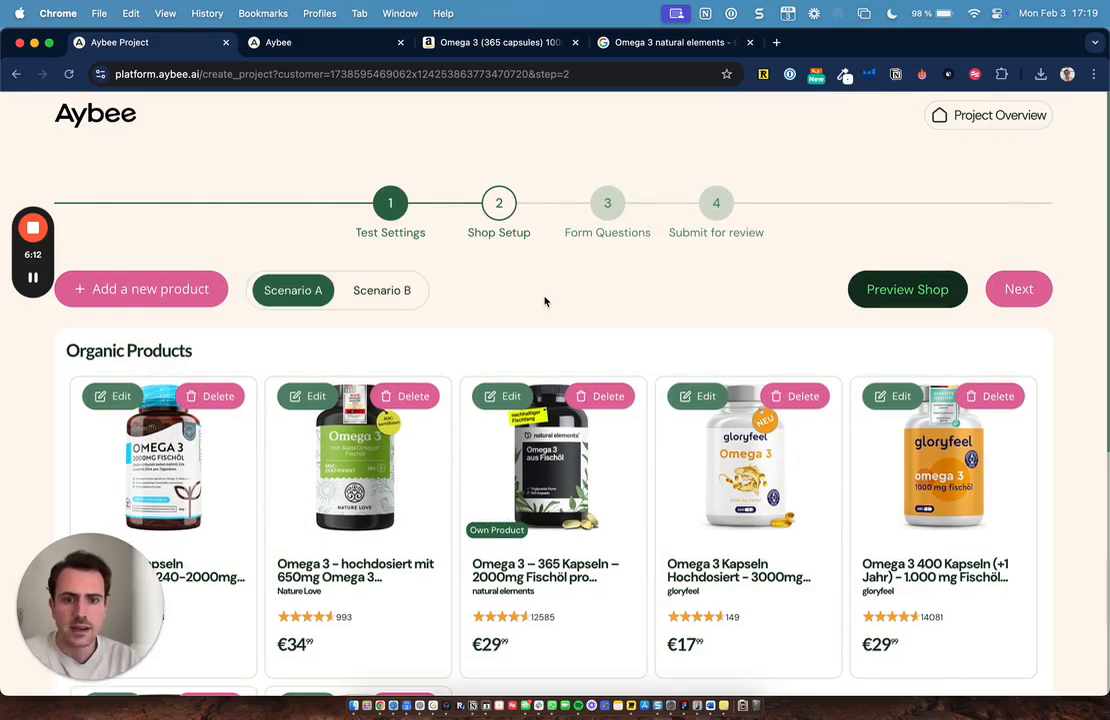
pyautogui.scroll(-2, 476, 446)
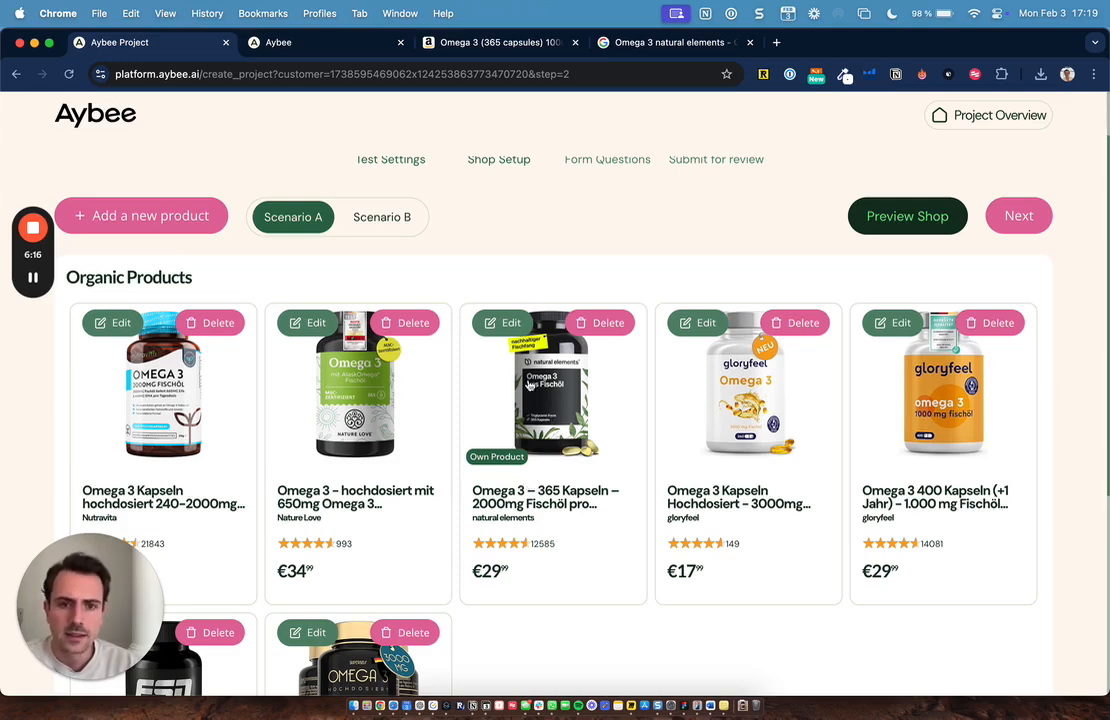
# Show the Scenario B product lineup, open the Scenario A shop preview and dismiss its introductory information.
pyautogui.click(383, 217)
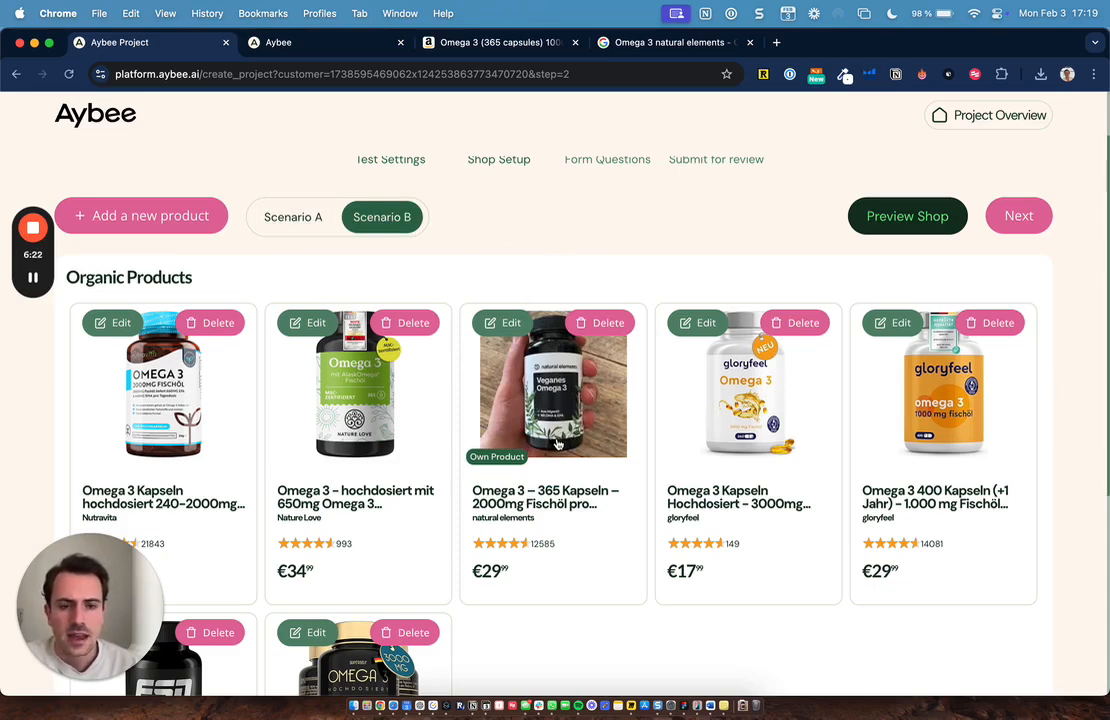
pyautogui.click(915, 215)
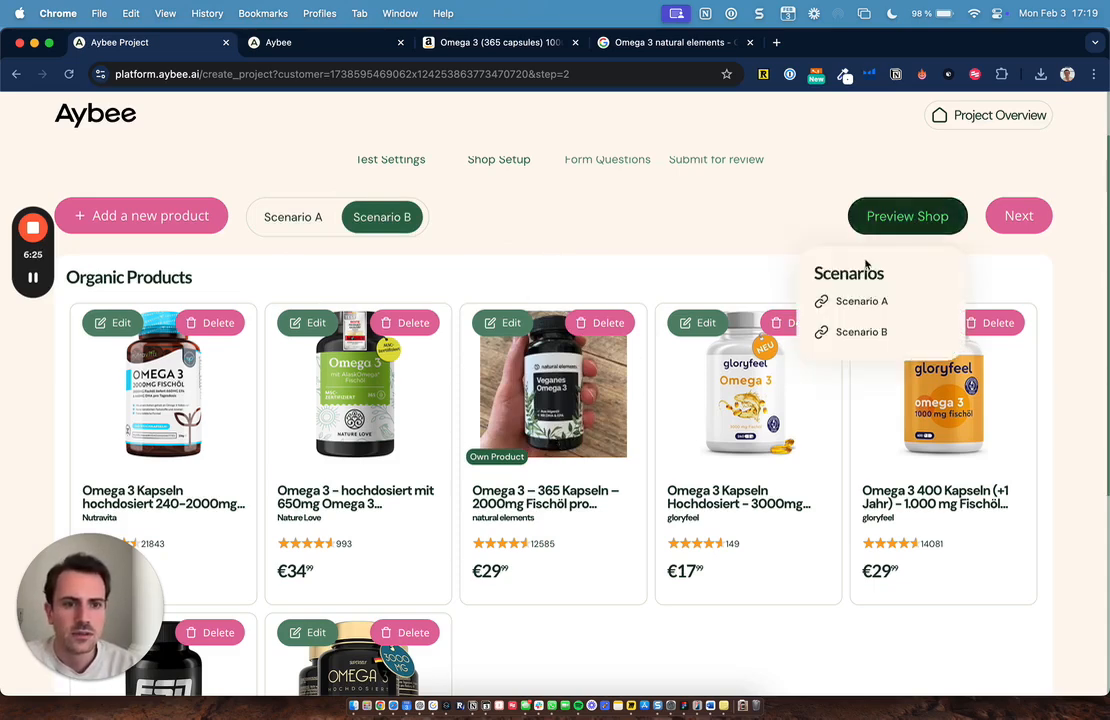
pyautogui.click(862, 303)
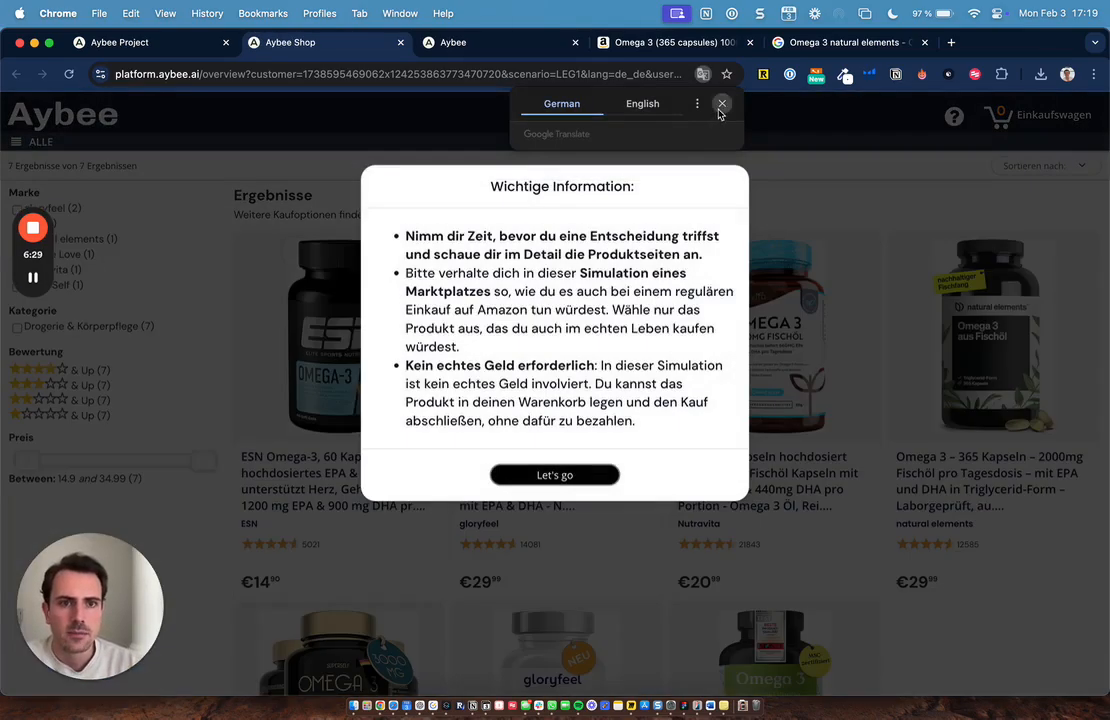
pyautogui.click(549, 471)
# Examine the product listings in the Scenario A shop preview.
pyautogui.scroll(-5, 597, 395)
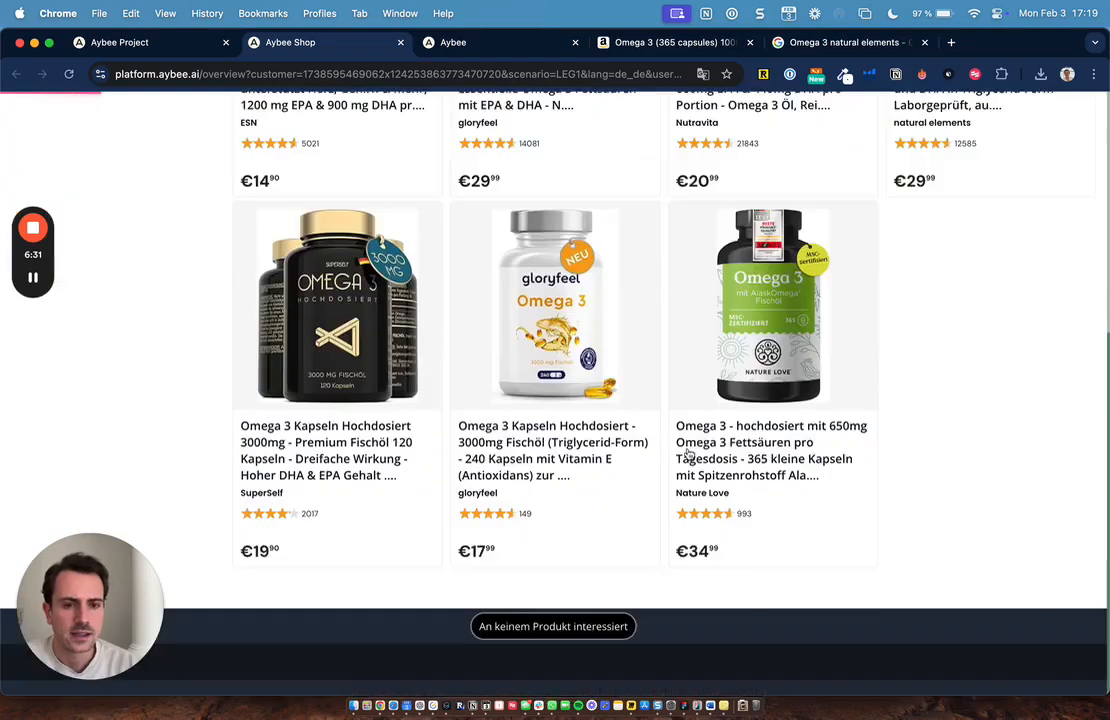
pyautogui.scroll(5, 597, 395)
pyautogui.scroll(-1, 598, 431)
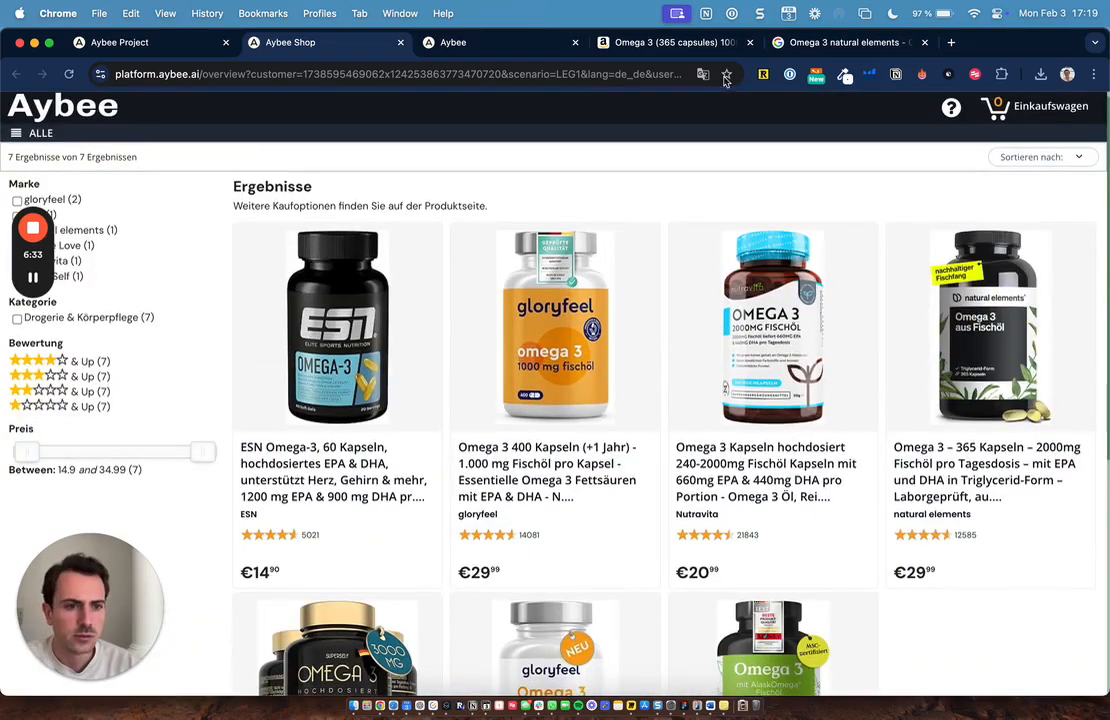
pyautogui.scroll(-2, 762, 327)
pyautogui.scroll(-3, 762, 327)
pyautogui.scroll(5, 768, 339)
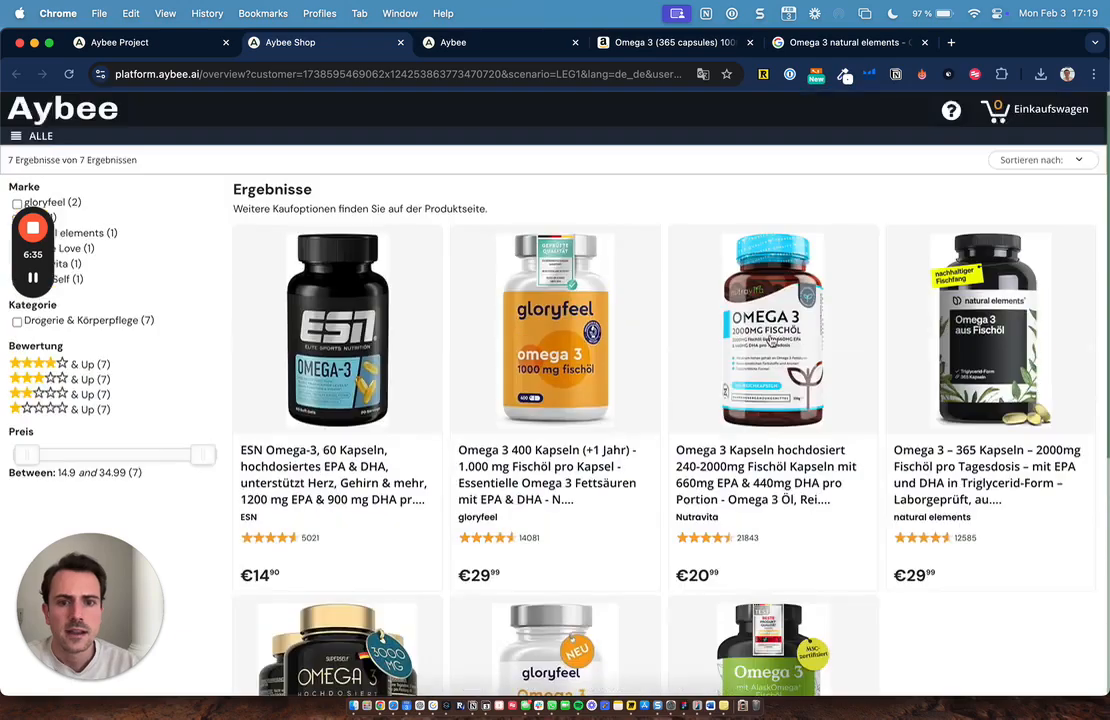
pyautogui.scroll(-2, 773, 340)
pyautogui.scroll(1, 773, 340)
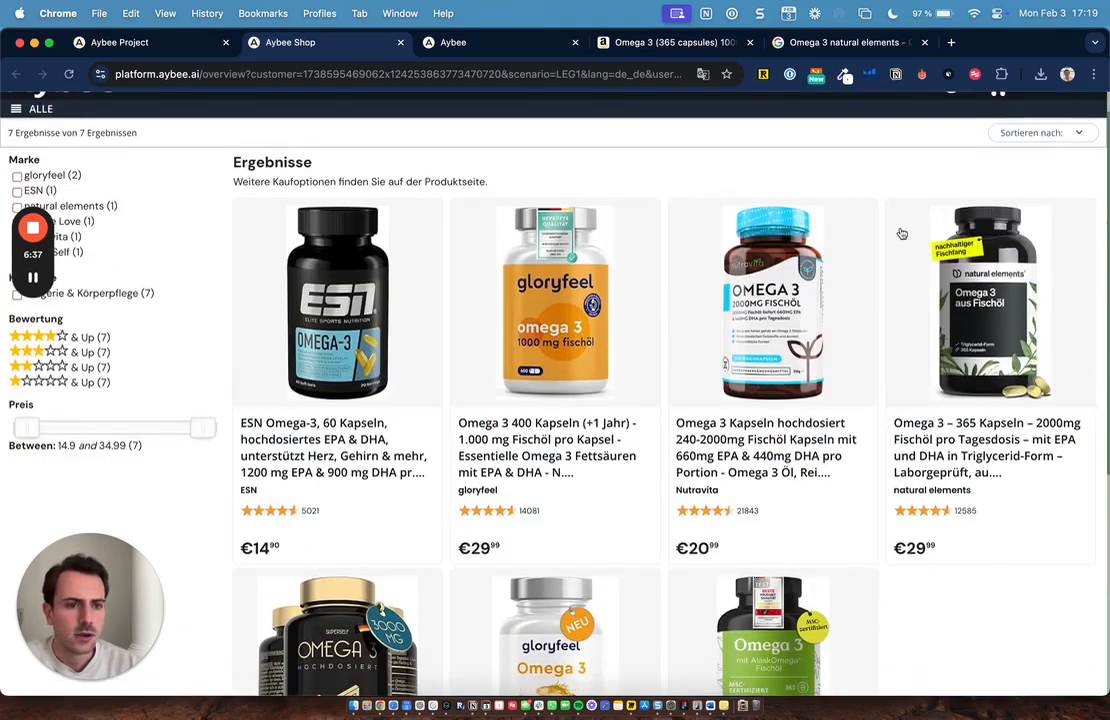
pyautogui.scroll(1, 1005, 325)
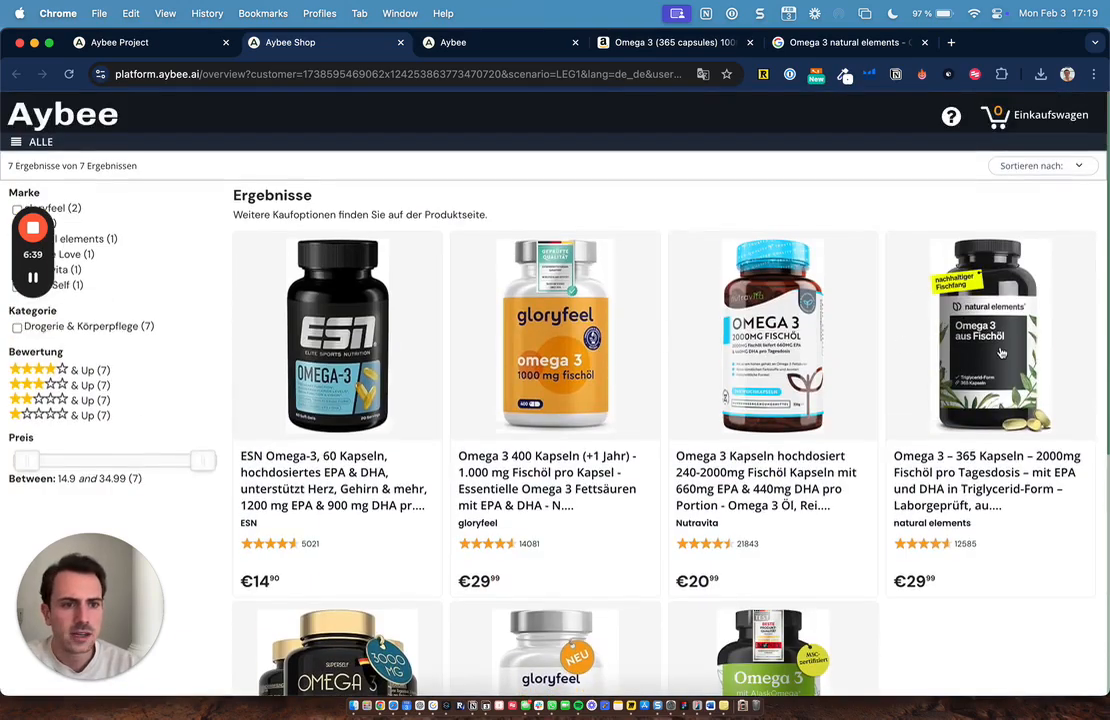
# Open the natural elements Omega 3 – 365 Kapseln product in the preview with "Preis" as the main reason and look over its detail page.
pyautogui.click(1023, 343)
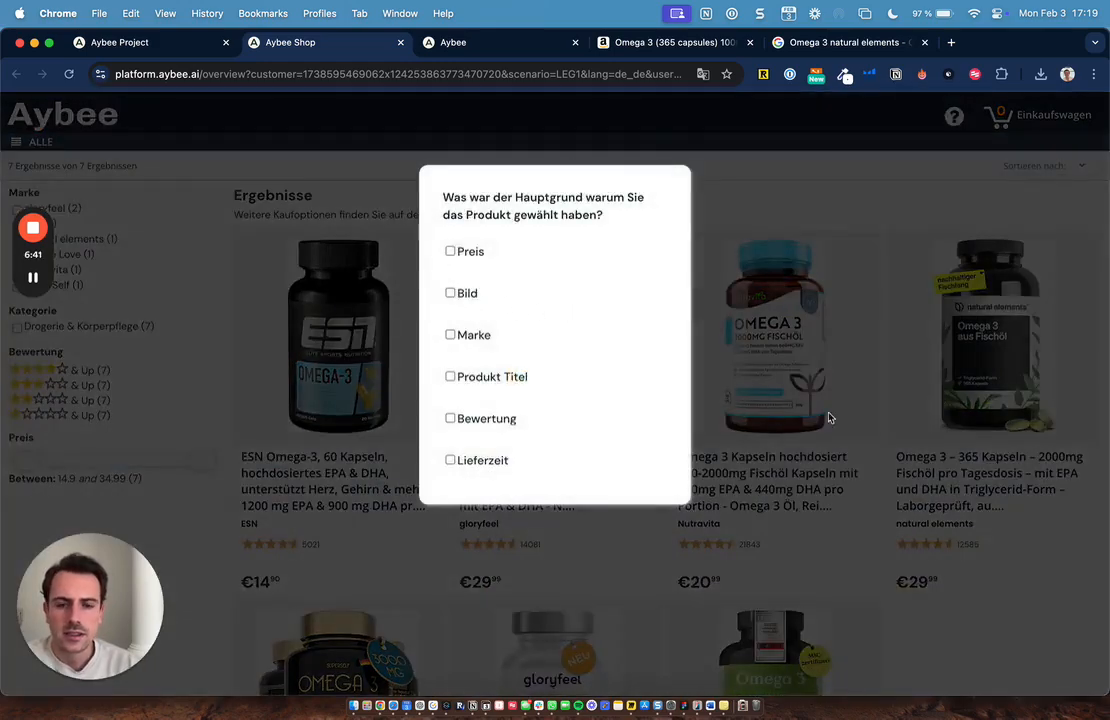
pyautogui.click(450, 251)
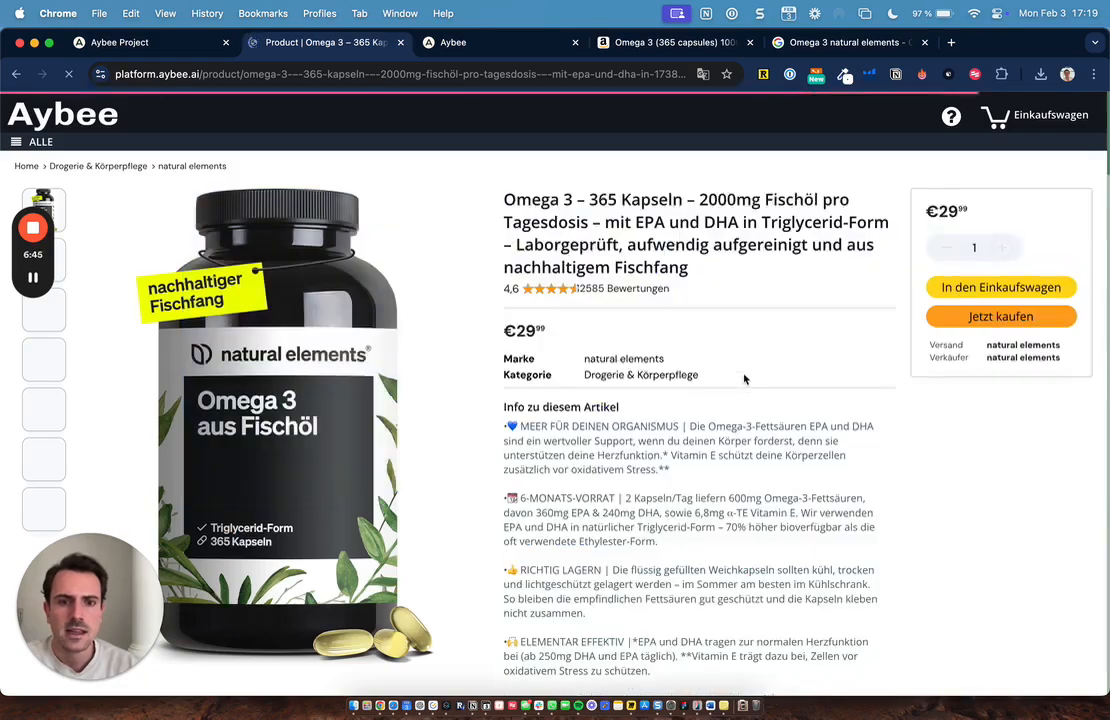
pyautogui.scroll(-3, 744, 377)
pyautogui.scroll(3, 744, 377)
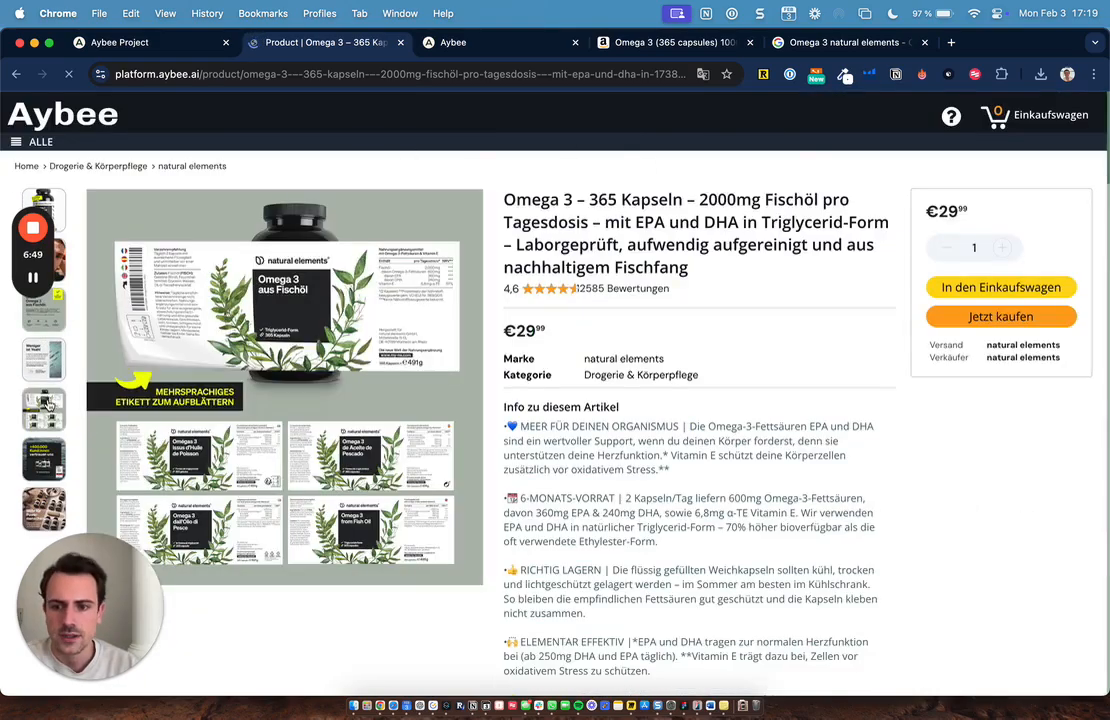
# Return to the project's shop setup, show the Scenario A products and continue to the Form Questions stage.
pyautogui.click(158, 40)
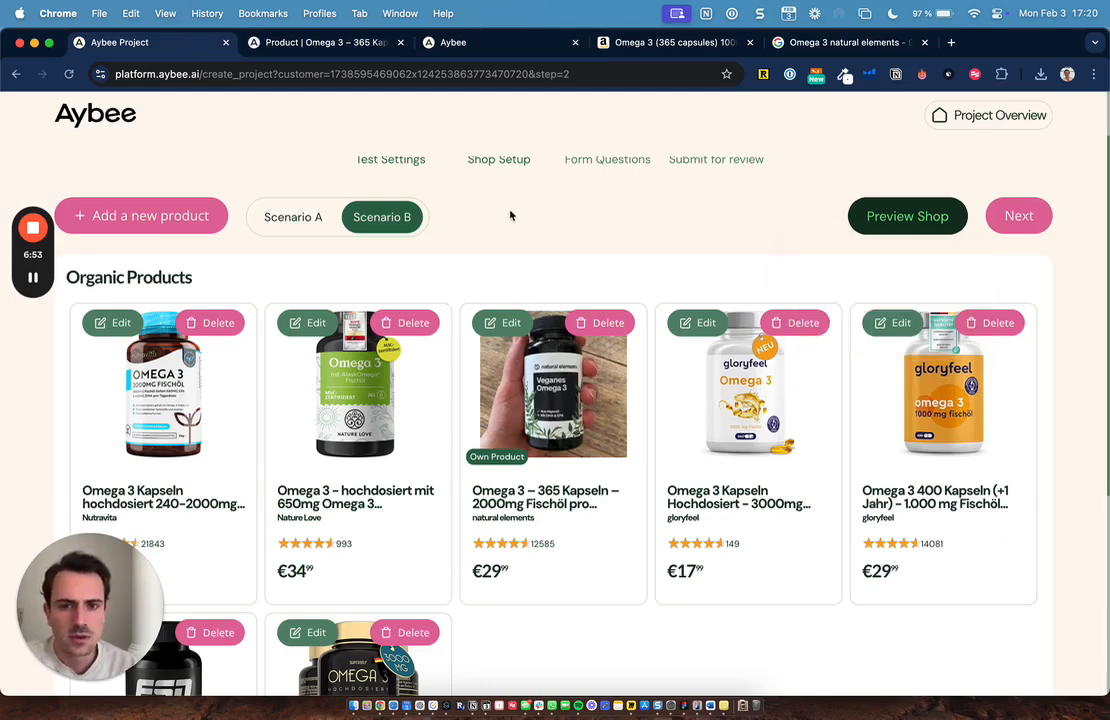
pyautogui.click(290, 217)
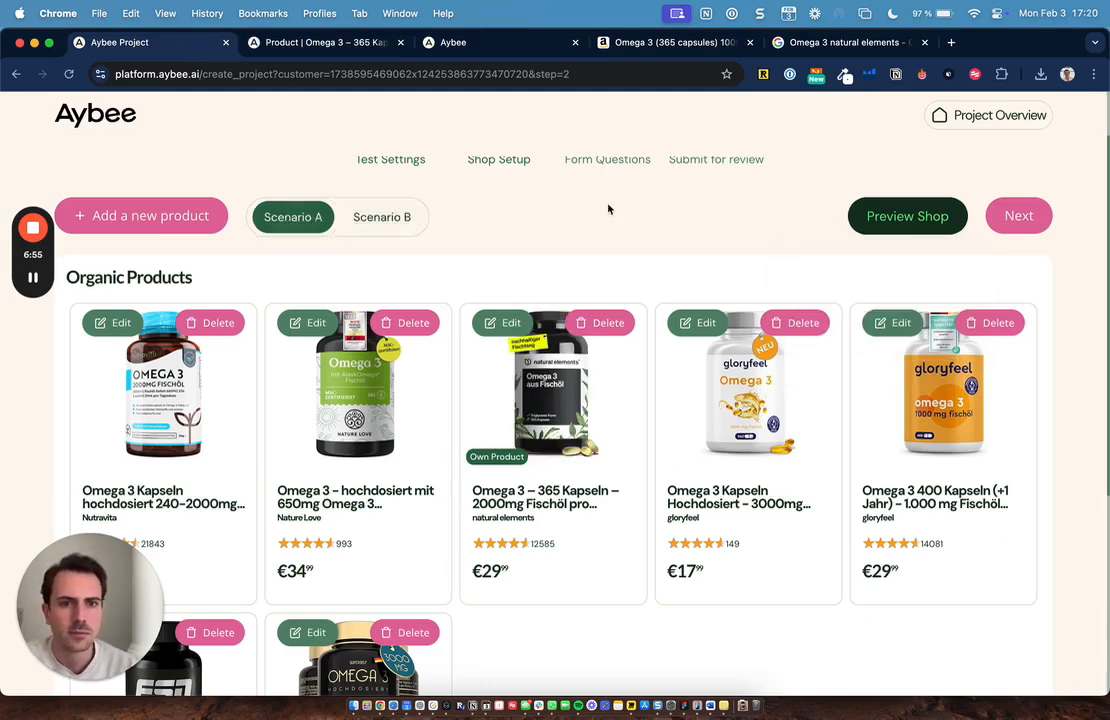
pyautogui.scroll(2, 640, 209)
pyautogui.click(1012, 289)
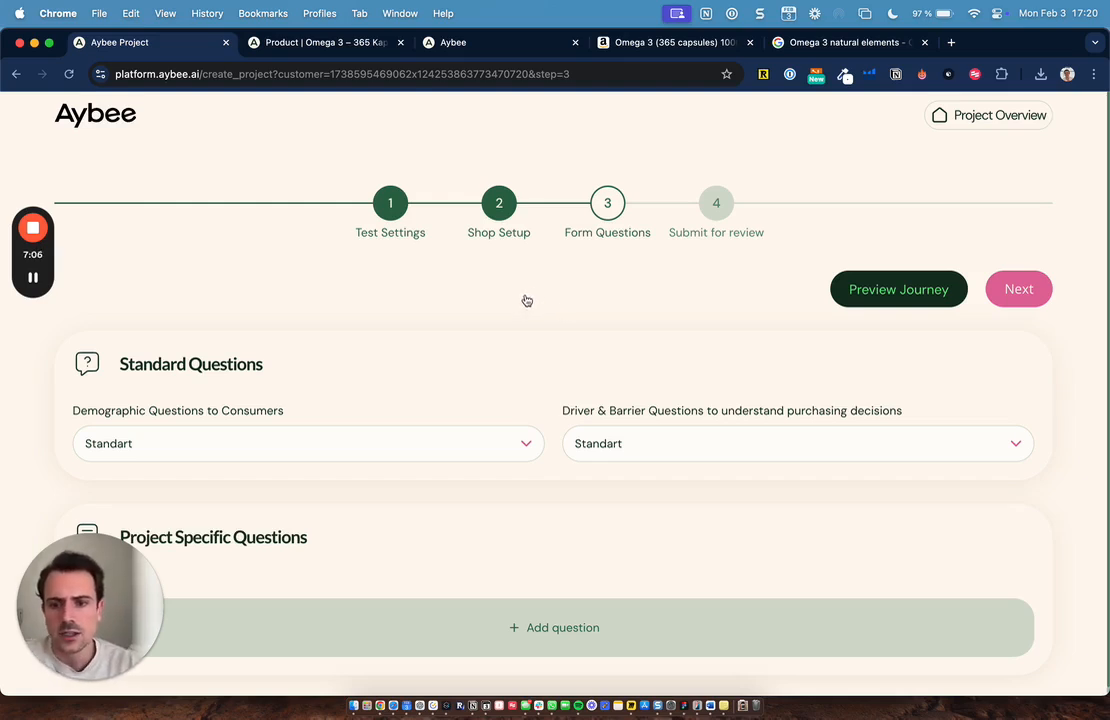
pyautogui.scroll(-1, 524, 304)
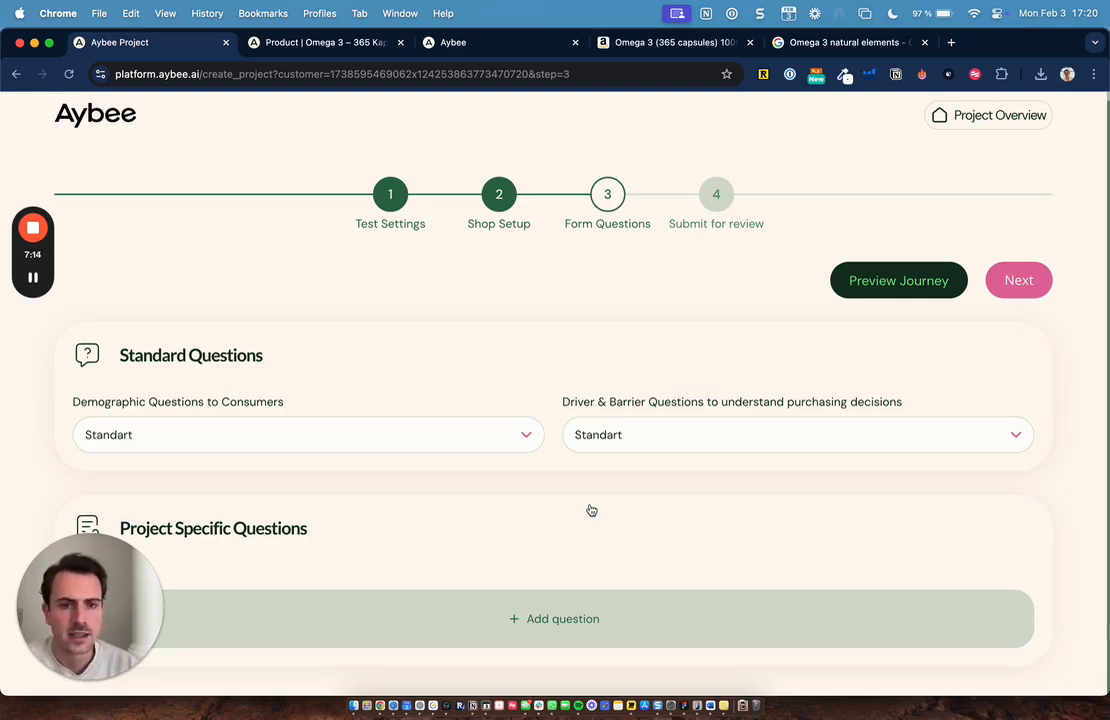
# Go to the Submit for review stage, check the project summary, services and price, and submit the project for review.
pyautogui.click(712, 200)
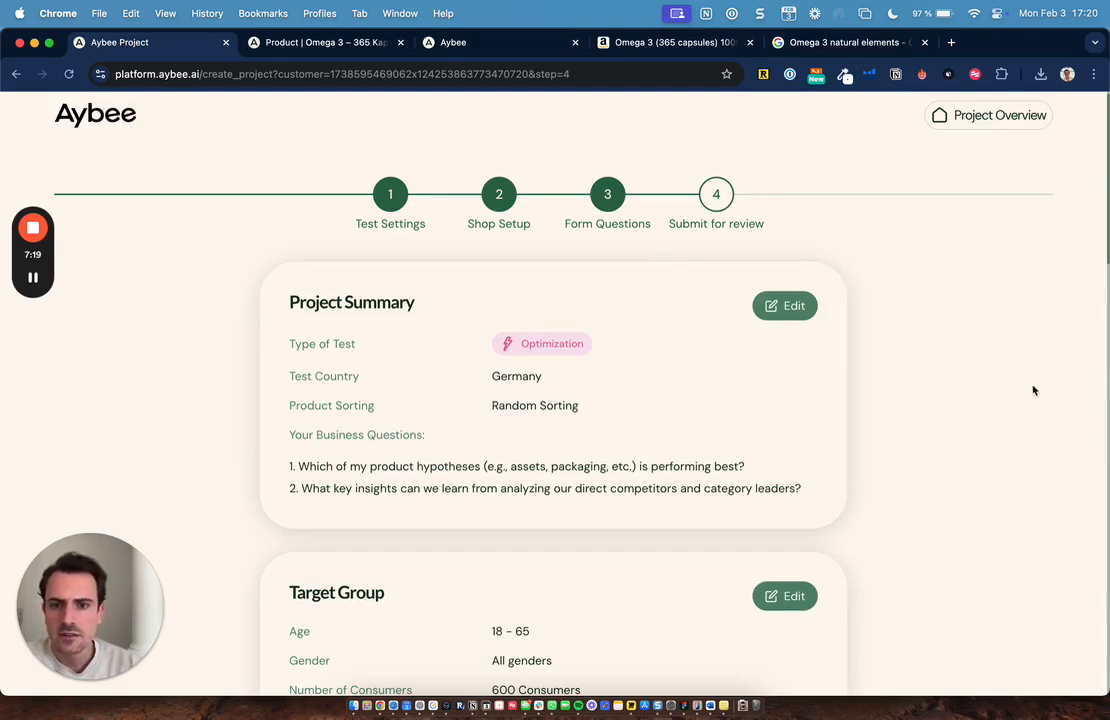
pyautogui.scroll(-5, 890, 362)
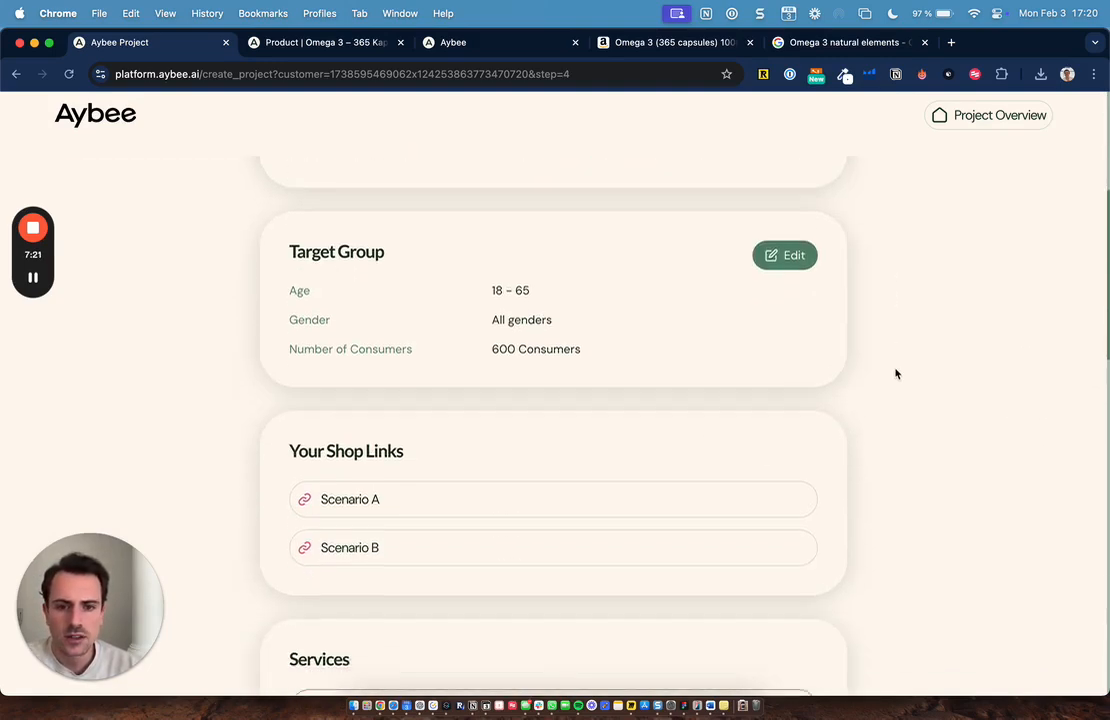
pyautogui.scroll(-5, 896, 374)
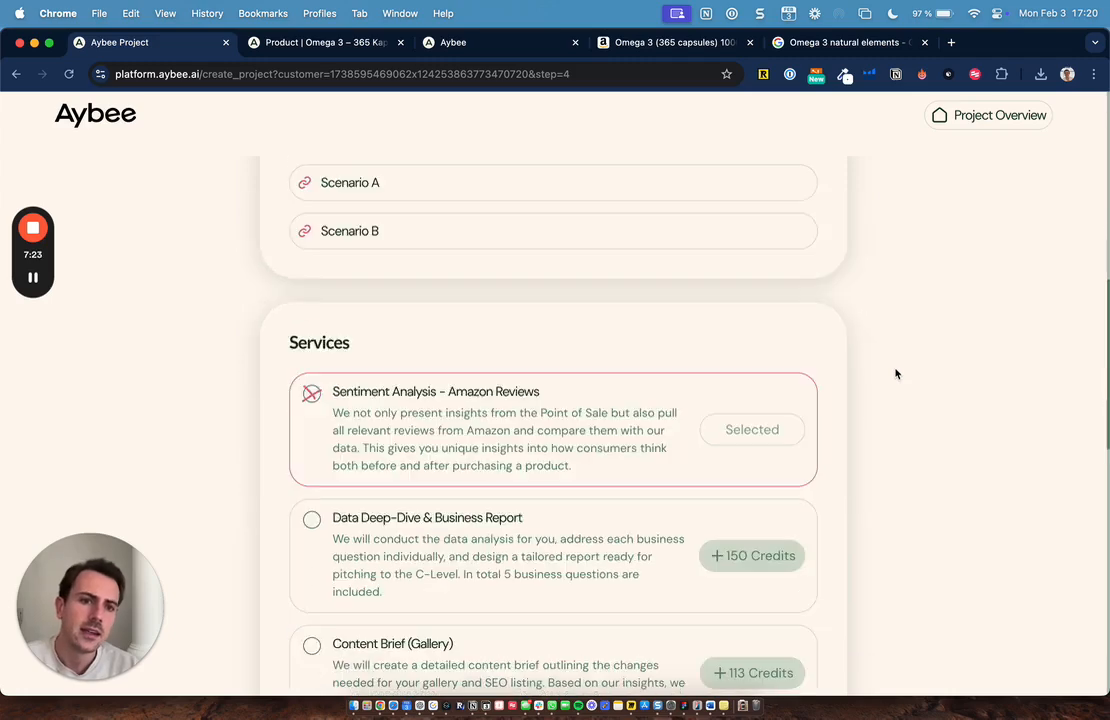
pyautogui.scroll(-5, 896, 374)
pyautogui.scroll(2, 896, 374)
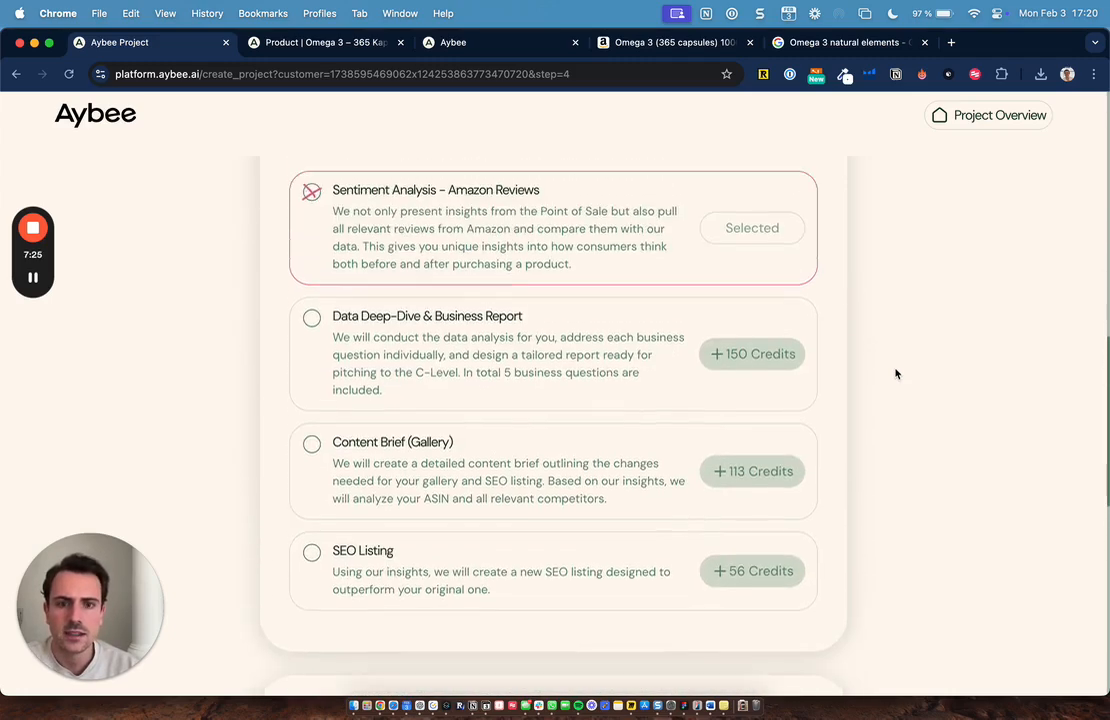
pyautogui.scroll(-1, 896, 374)
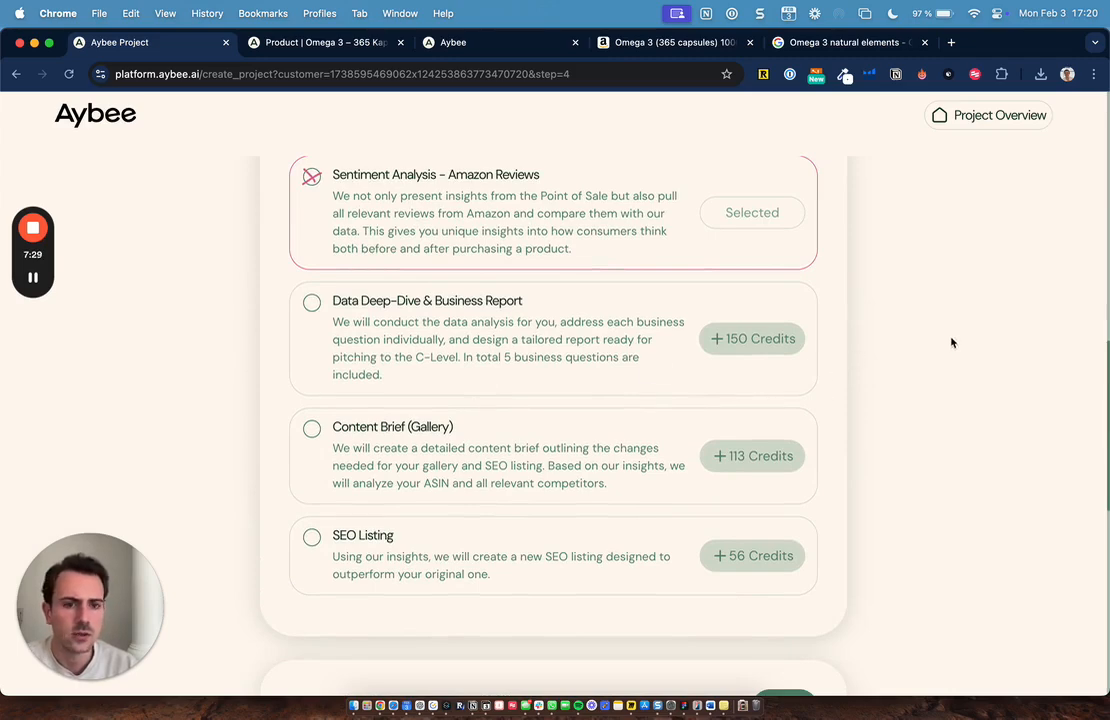
pyautogui.scroll(-8, 951, 343)
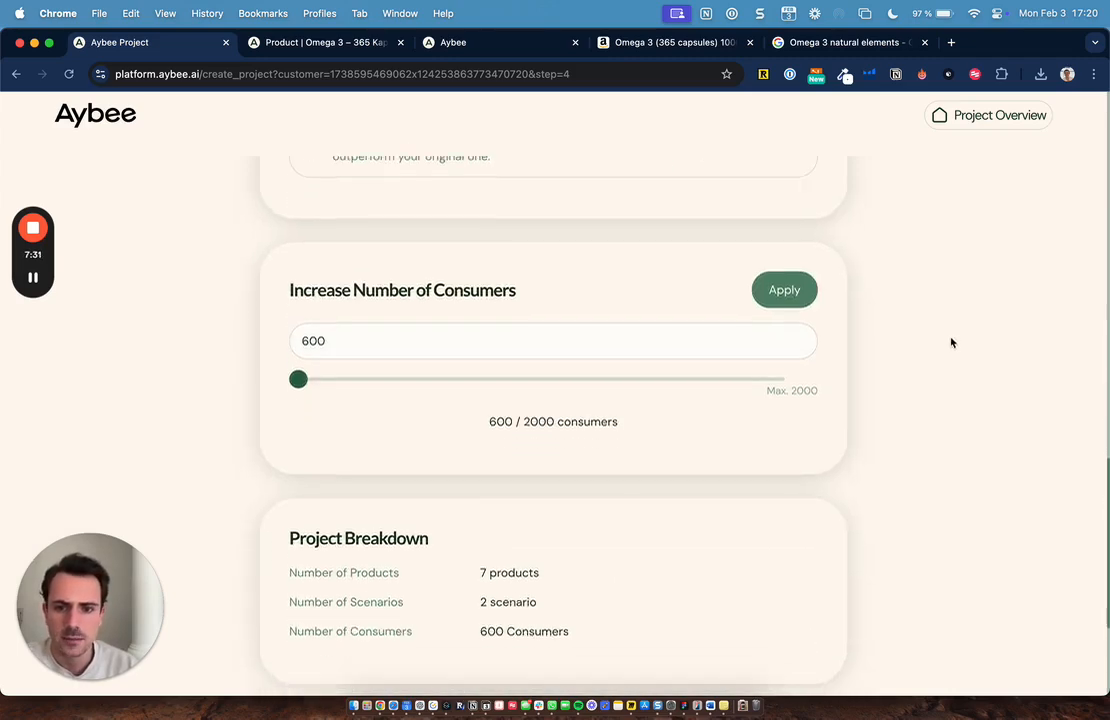
pyautogui.scroll(-5, 951, 343)
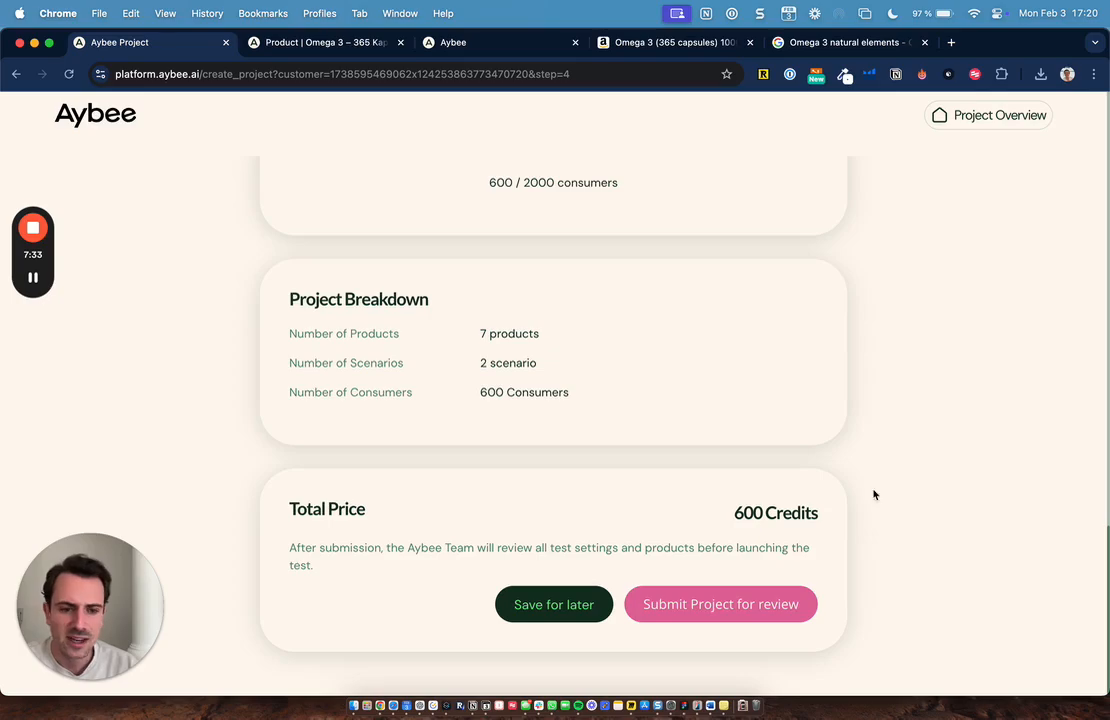
pyautogui.click(706, 605)
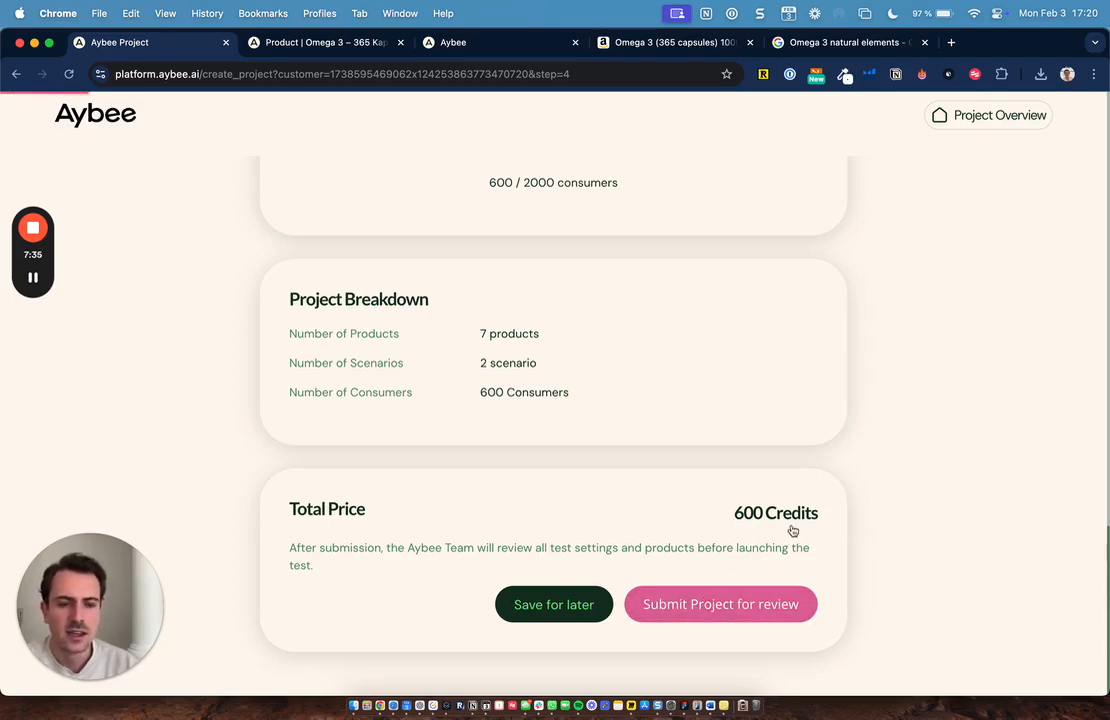